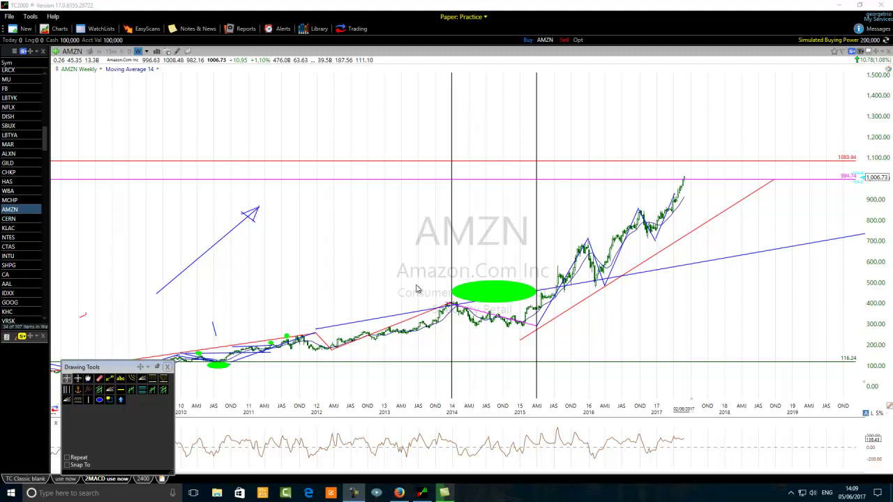
# Extend the latest rising blue trend line to about 1,002.72 in late June 2017 and draw a short vertical line down from the 994.74 level.
pyautogui.scroll(5, 444, 297)
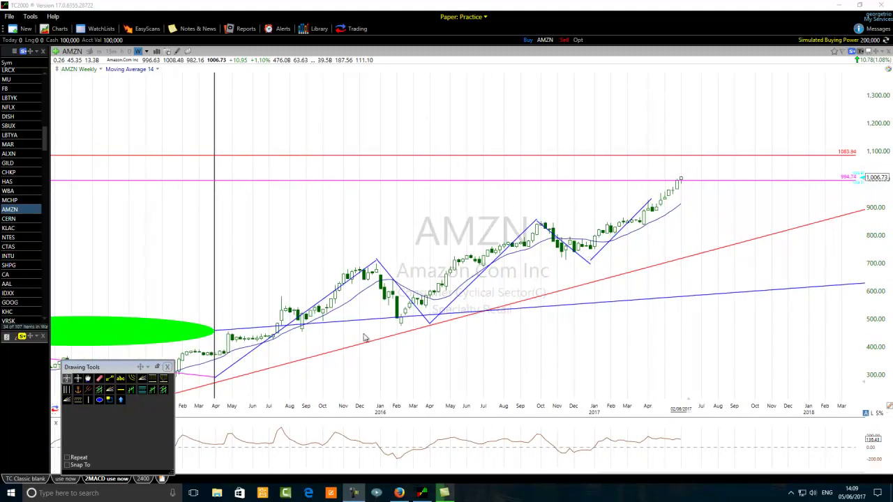
pyautogui.scroll(-2, 391, 349)
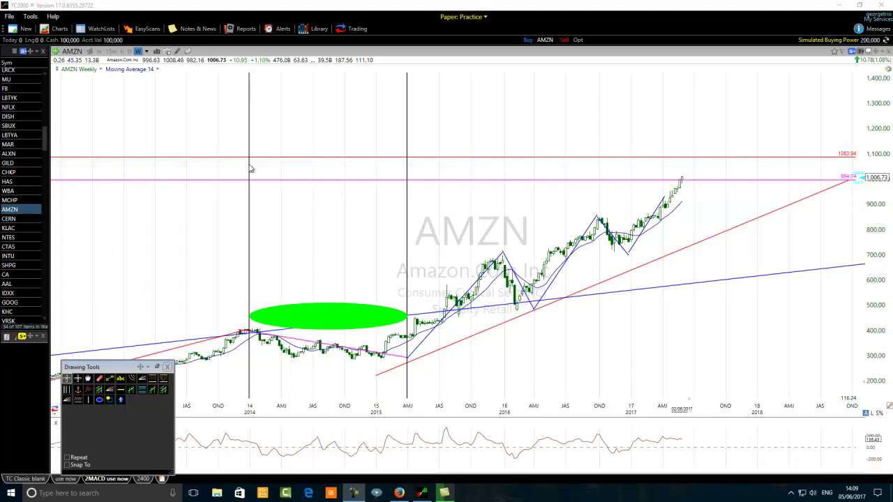
pyautogui.scroll(2, 578, 272)
pyautogui.scroll(2, 562, 305)
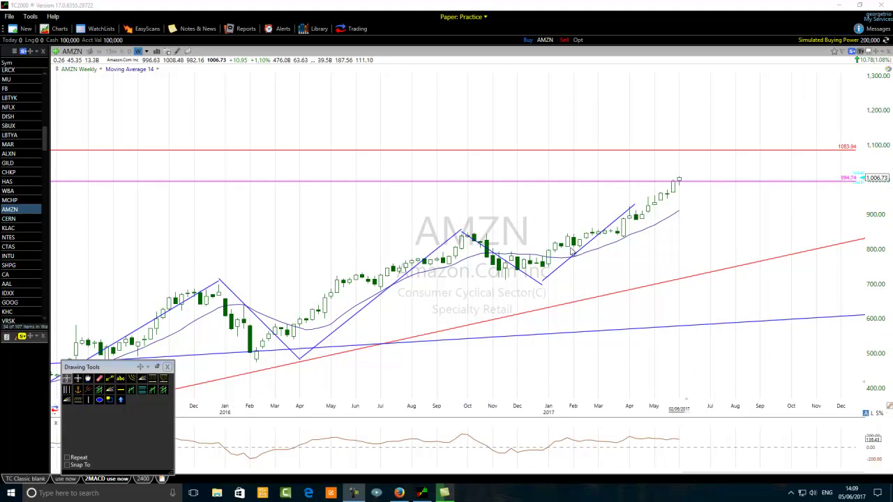
pyautogui.moveTo(637, 209); pyautogui.dragTo(699, 182)
pyautogui.moveTo(757, 111); pyautogui.dragTo(758, 111)
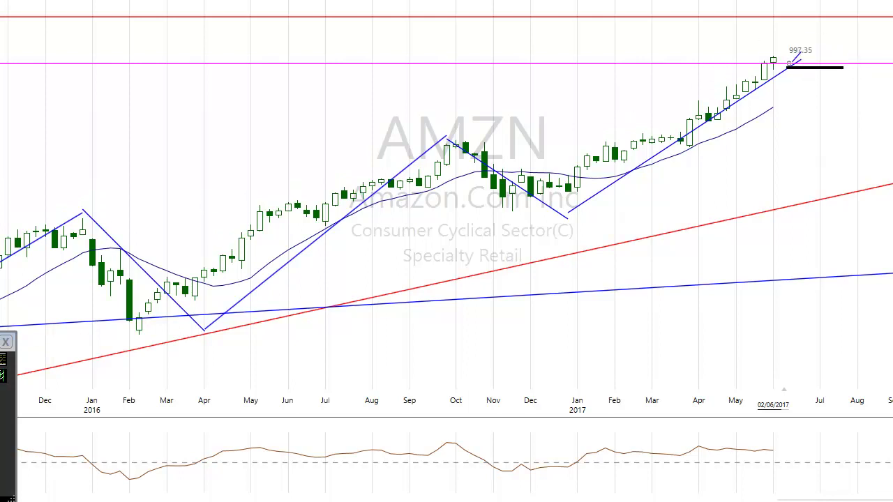
pyautogui.moveTo(783, 56)
pyautogui.mouseDown()
pyautogui.moveTo(840, 49)
pyautogui.moveTo(845, 99)
pyautogui.moveTo(767, 122)
pyautogui.moveTo(808, 88)
pyautogui.mouseUp()
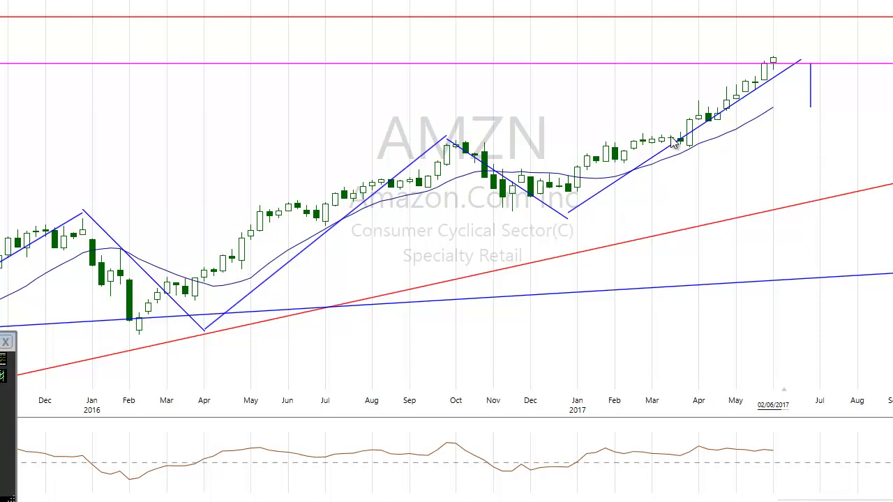
pyautogui.moveTo(702, 128)
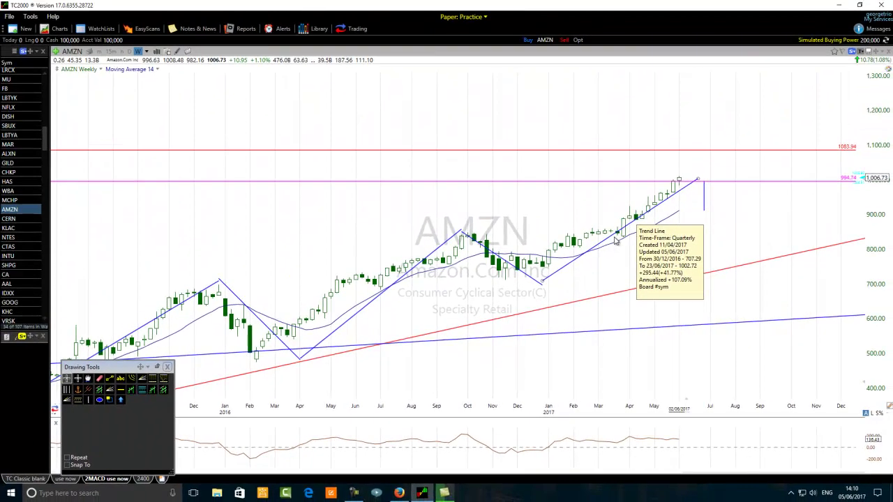
pyautogui.scroll(3, 647, 210)
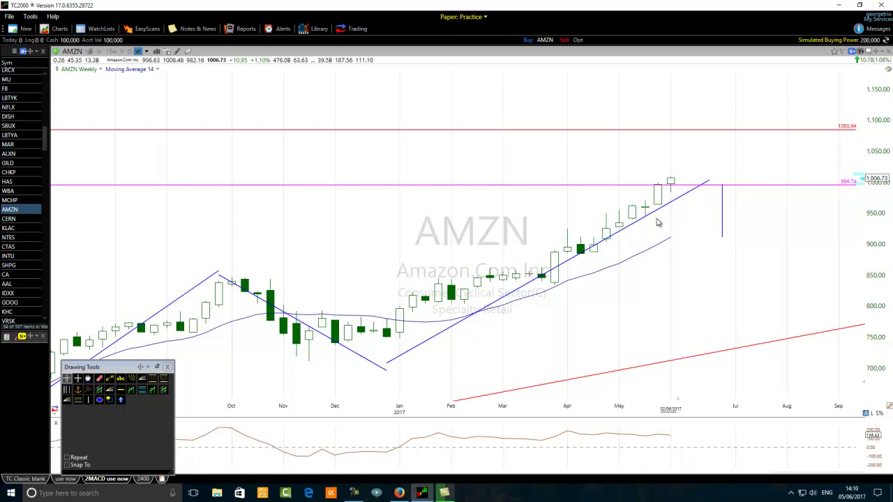
pyautogui.scroll(3, 634, 280)
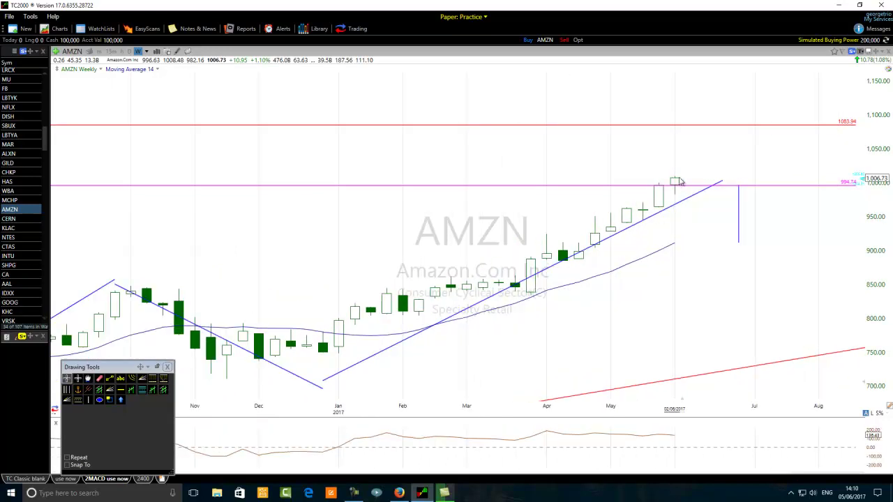
pyautogui.click(120, 391)
pyautogui.click(851, 493)
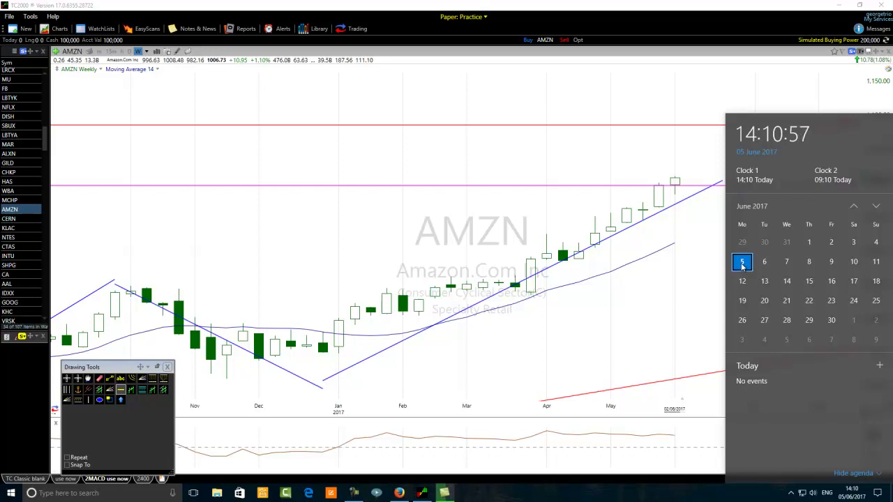
pyautogui.click(699, 249)
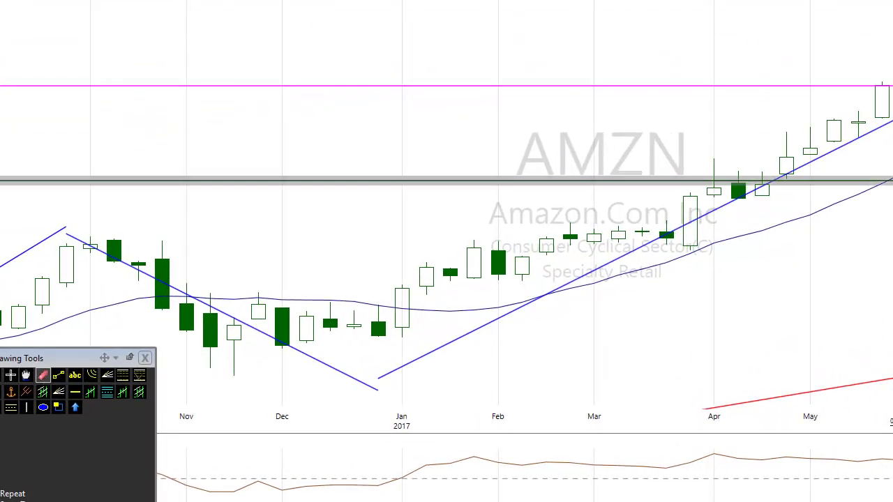
pyautogui.click(697, 180)
pyautogui.click(711, 229)
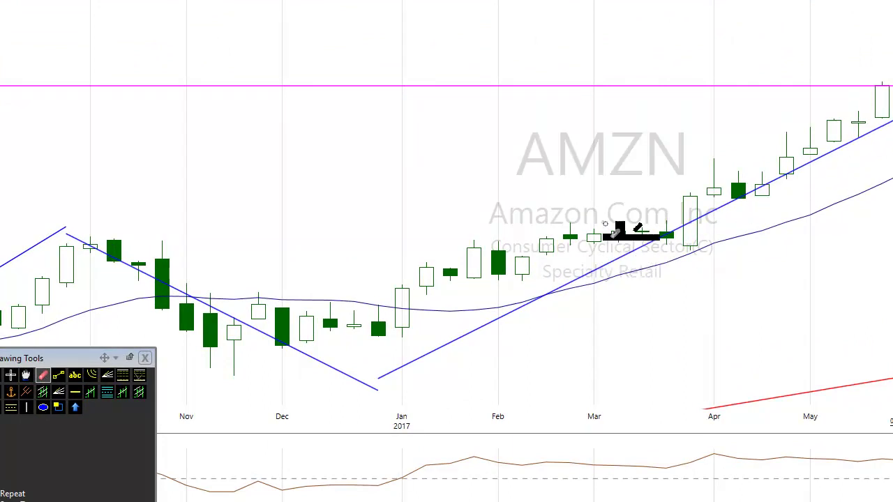
# Draw horizontal lines at the latest weekly candle's high and low, at about 1008.89 and 982.43.
pyautogui.click(76, 394)
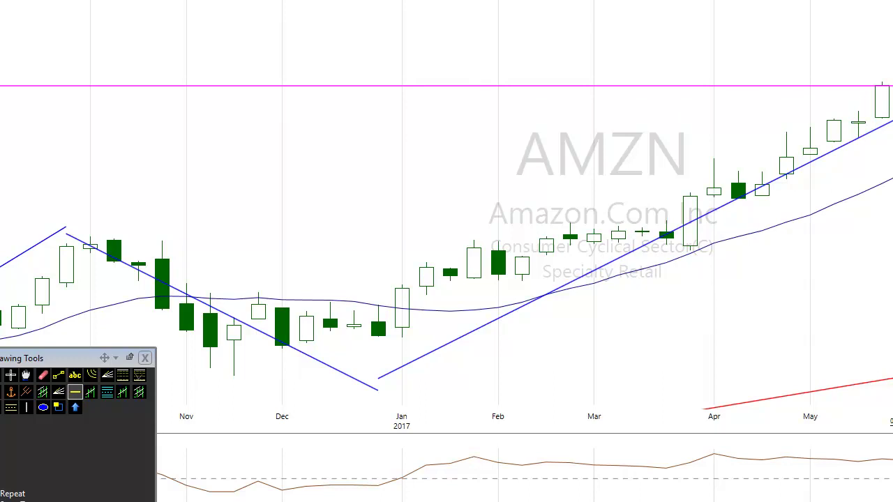
pyautogui.click(882, 74)
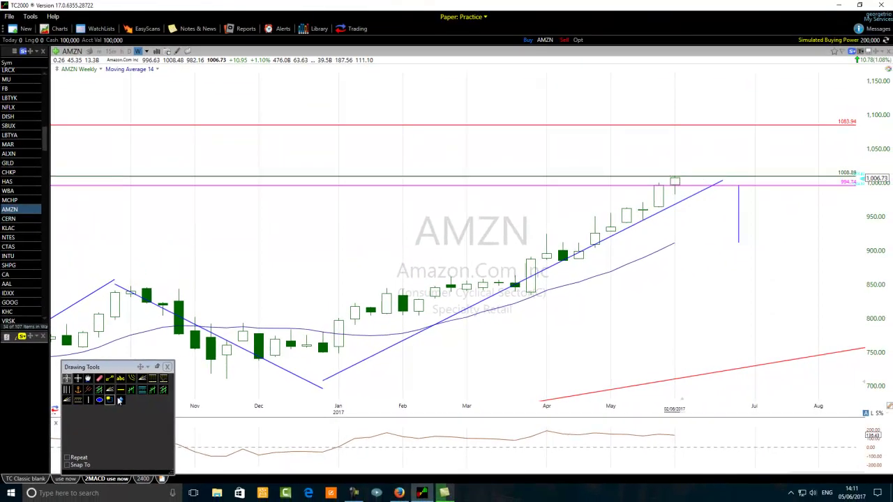
pyautogui.click(119, 392)
pyautogui.click(650, 198)
pyautogui.moveTo(649, 198); pyautogui.dragTo(652, 196)
# Draw a three-segment trend line zigzag after the latest candle, rising to about 1,030, dropping to about 1,010, then rising to about 1,060.
pyautogui.scroll(2, 608, 218)
pyautogui.scroll(1, 609, 218)
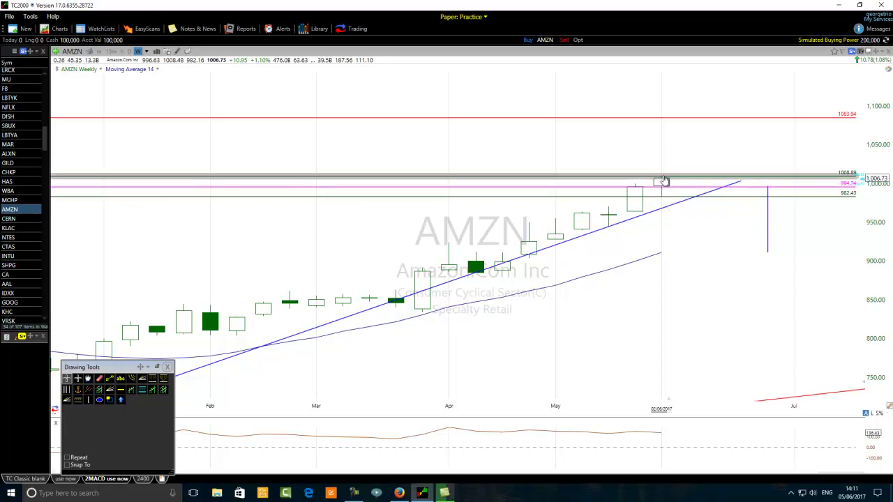
pyautogui.click(111, 378)
pyautogui.moveTo(688, 180); pyautogui.dragTo(714, 160)
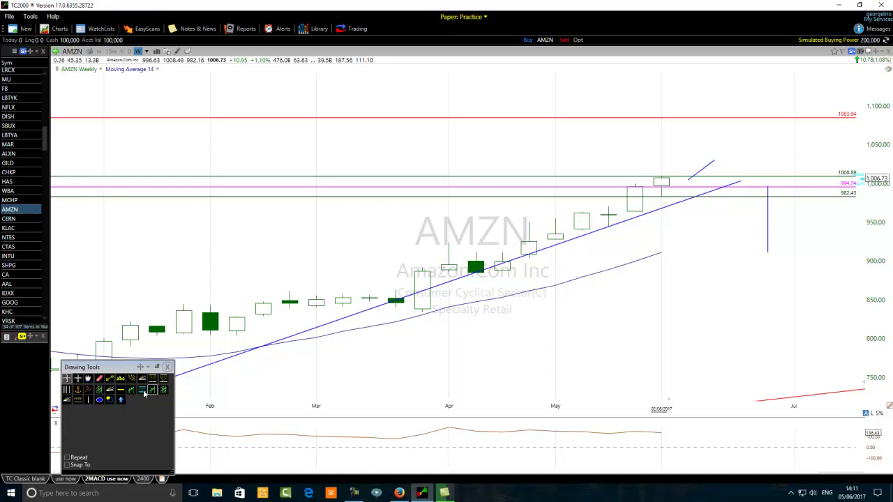
pyautogui.click(111, 379)
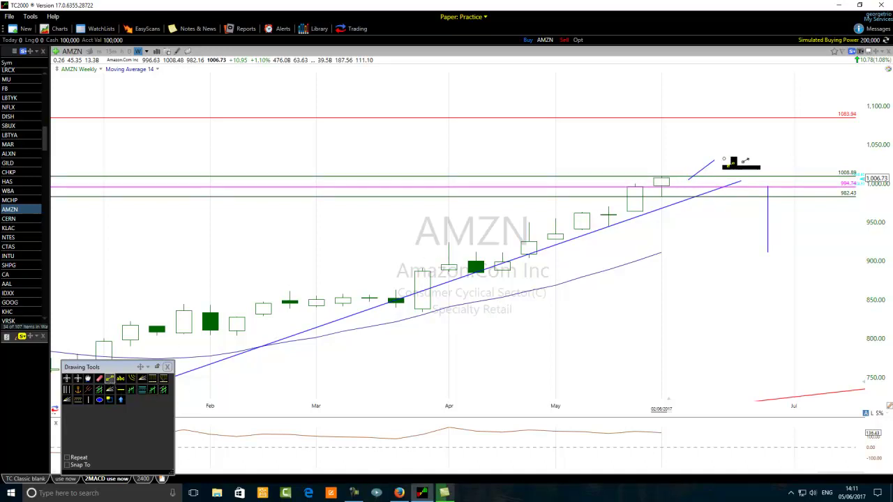
pyautogui.moveTo(714, 161); pyautogui.dragTo(719, 183)
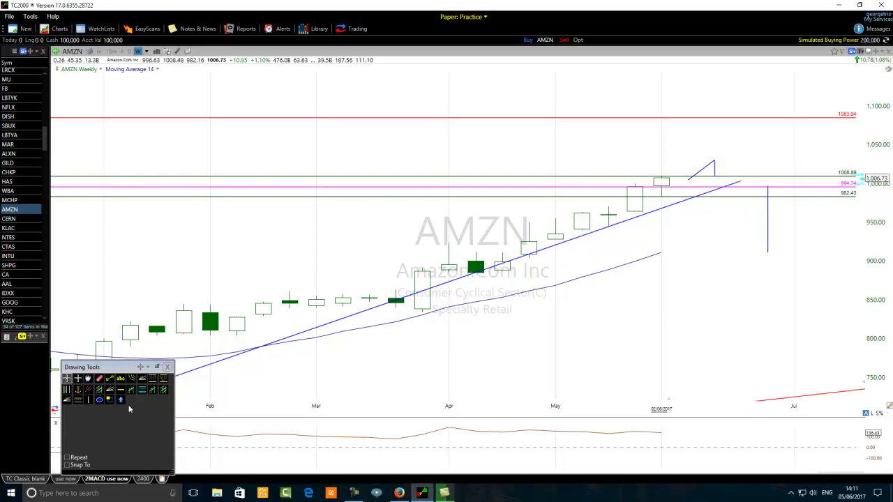
pyautogui.click(110, 378)
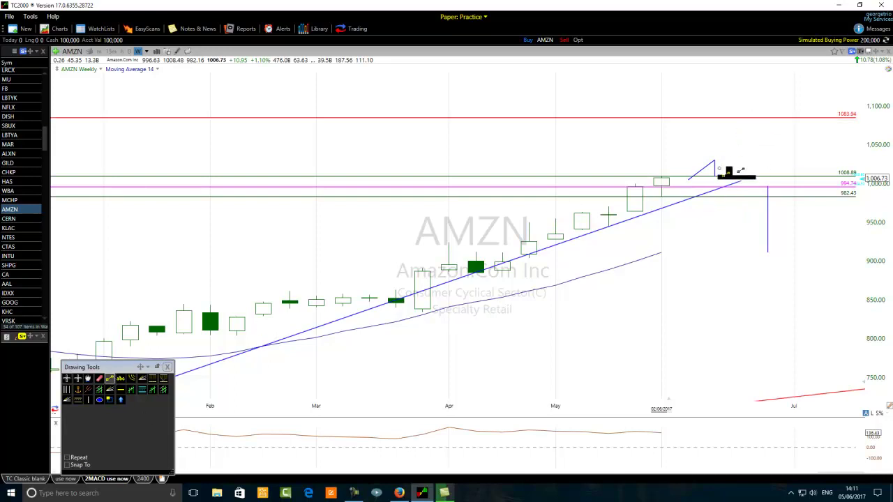
pyautogui.moveTo(715, 175)
pyautogui.mouseDown()
pyautogui.moveTo(728, 151)
pyautogui.moveTo(767, 135)
pyautogui.mouseUp()
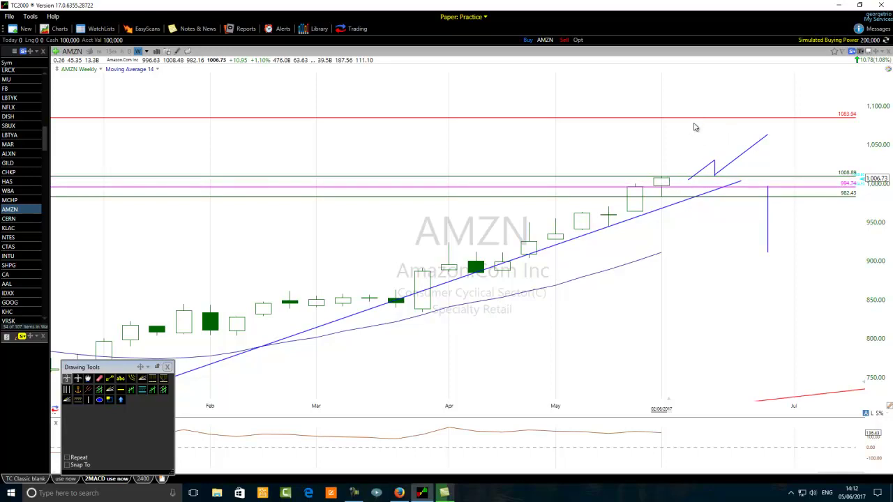
# Draw an arrow from three trend lines above the green ellipse, pointing down towards the 2015 breakout.
pyautogui.scroll(-6, 627, 196)
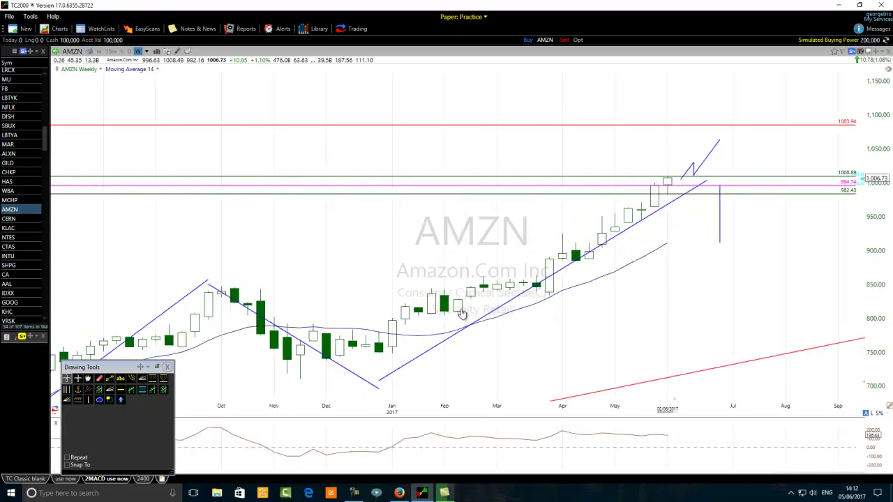
pyautogui.scroll(-2, 457, 305)
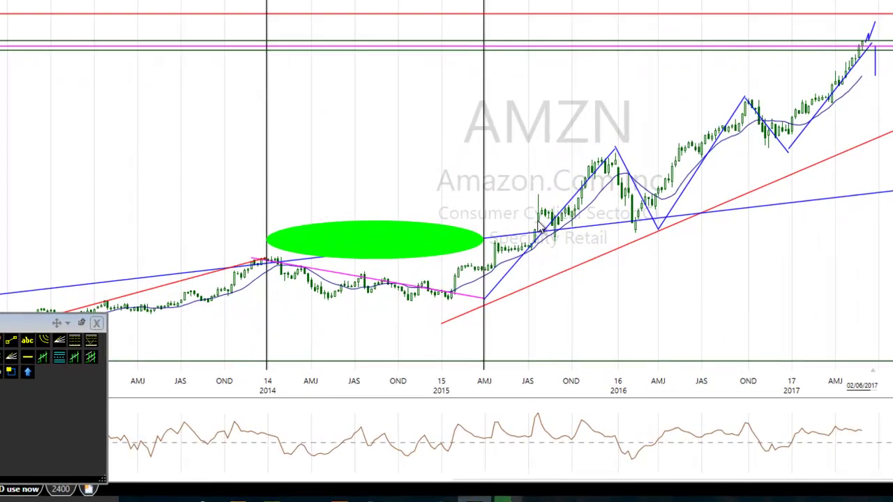
pyautogui.click(7, 339)
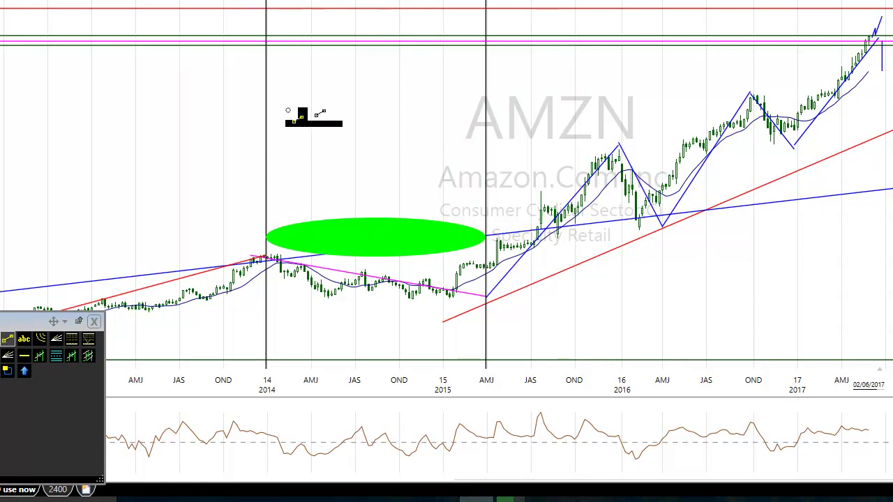
pyautogui.moveTo(307, 73); pyautogui.dragTo(435, 172)
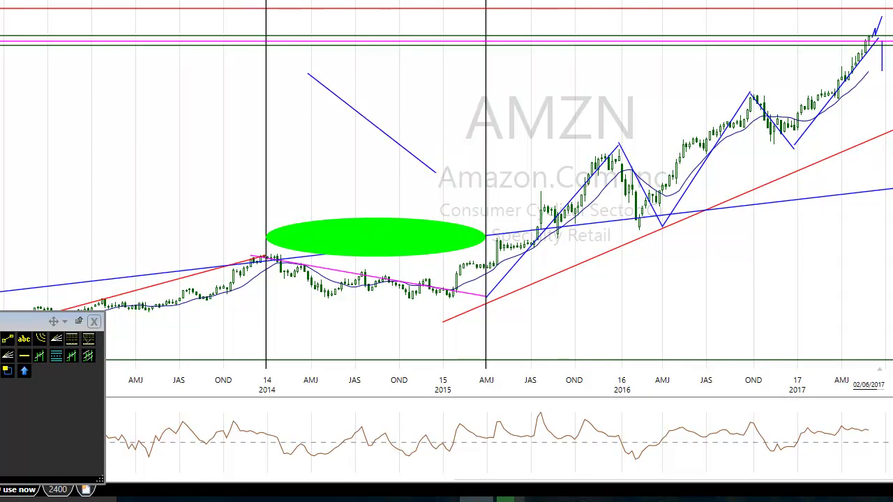
pyautogui.click(7, 339)
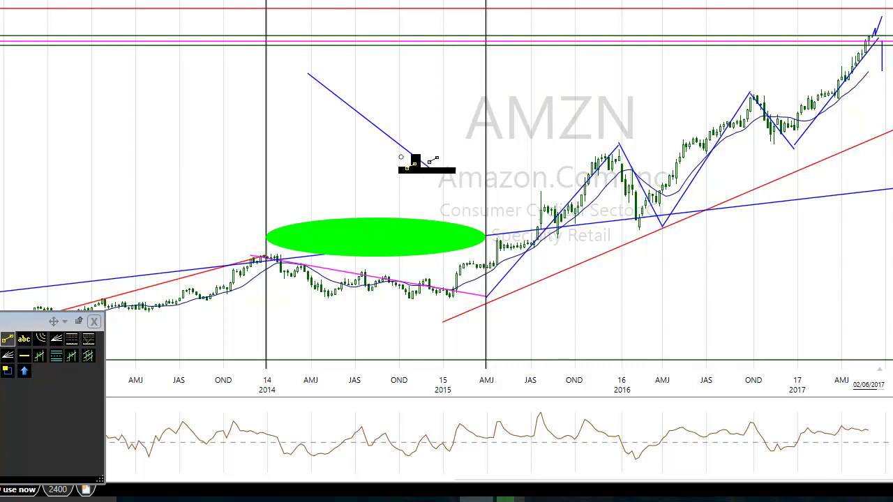
pyautogui.moveTo(419, 139)
pyautogui.mouseDown()
pyautogui.moveTo(455, 185)
pyautogui.moveTo(442, 180)
pyautogui.mouseUp()
pyautogui.click(7, 339)
pyautogui.moveTo(385, 168); pyautogui.dragTo(448, 183)
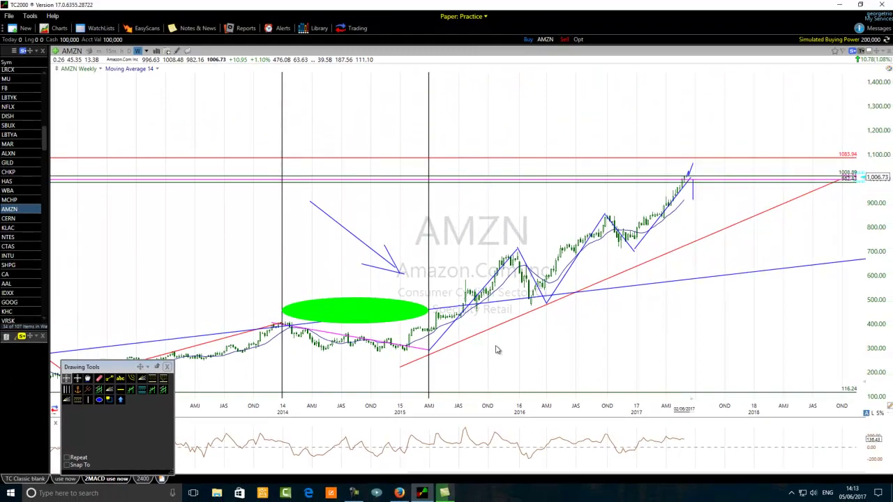
# Add a horizontal line at the mid-May doji's high, about 970.12, and move the 982.43 and 1008.89 lines to about 943.34 and 956.18.
pyautogui.scroll(3, 579, 289)
pyautogui.scroll(5, 496, 349)
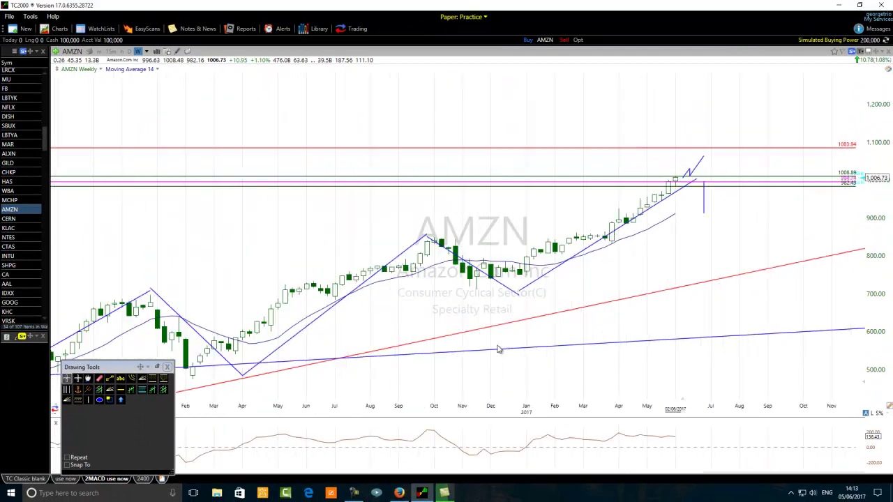
pyautogui.scroll(2, 499, 348)
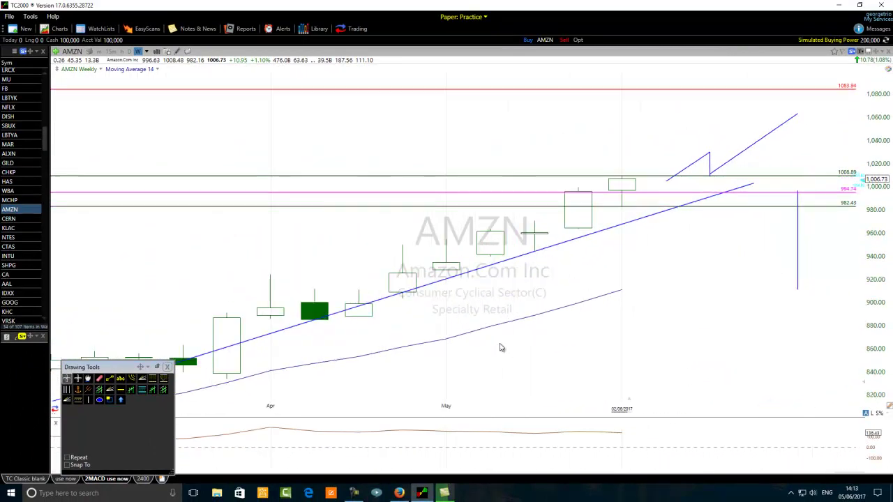
pyautogui.click(120, 388)
pyautogui.click(551, 220)
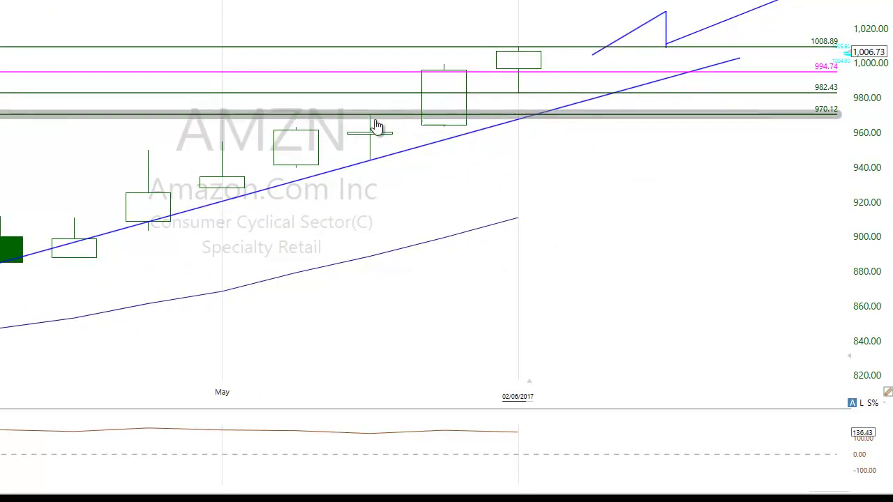
pyautogui.moveTo(401, 98); pyautogui.dragTo(388, 164)
pyautogui.moveTo(483, 48); pyautogui.dragTo(430, 143)
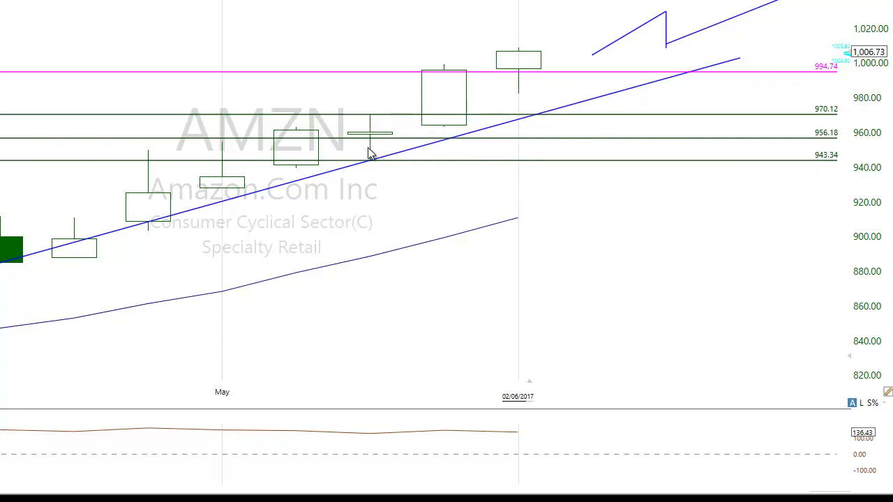
# Change the color of the 970.12 horizontal line to red.
pyautogui.rightClick(397, 121)
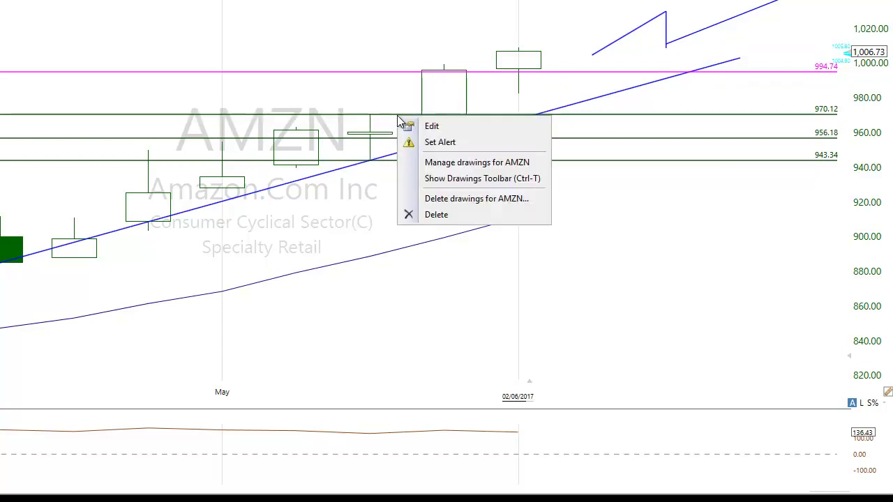
pyautogui.click(443, 124)
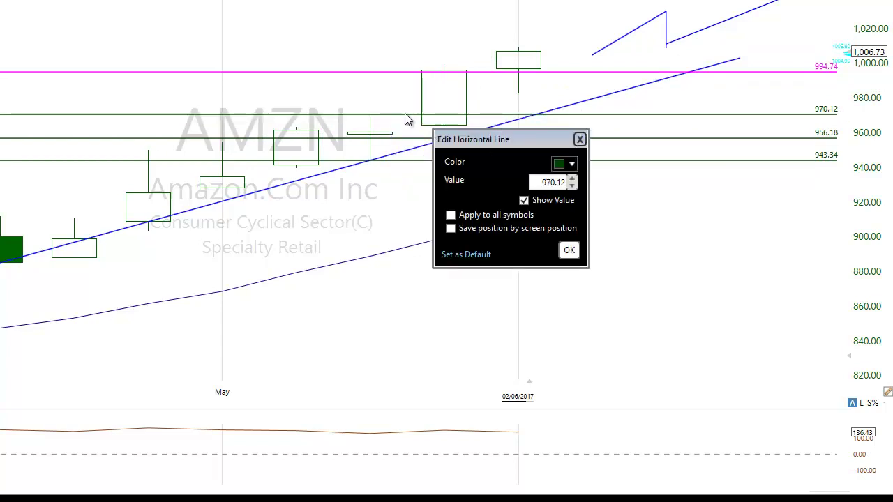
pyautogui.click(560, 166)
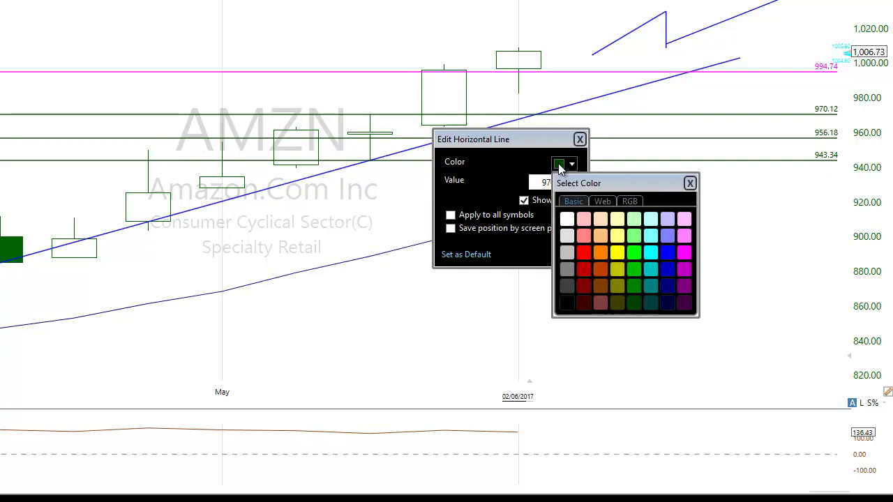
pyautogui.click(582, 254)
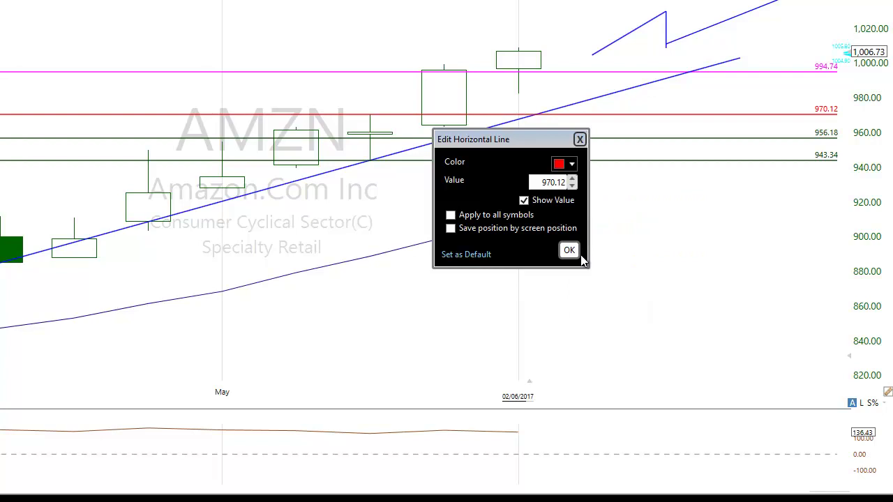
pyautogui.click(663, 304)
# Draw a horizontal line near the high of the tall white candle just before April.
pyautogui.scroll(-2, 346, 343)
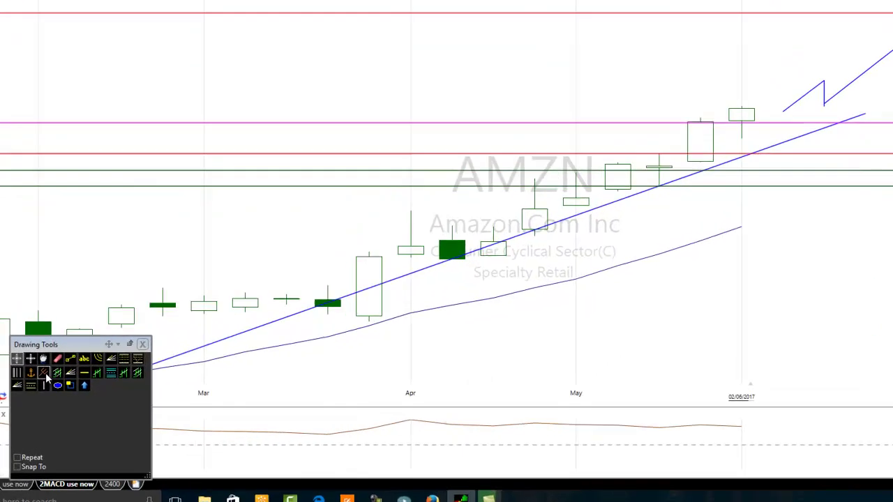
pyautogui.click(47, 357)
pyautogui.click(312, 218)
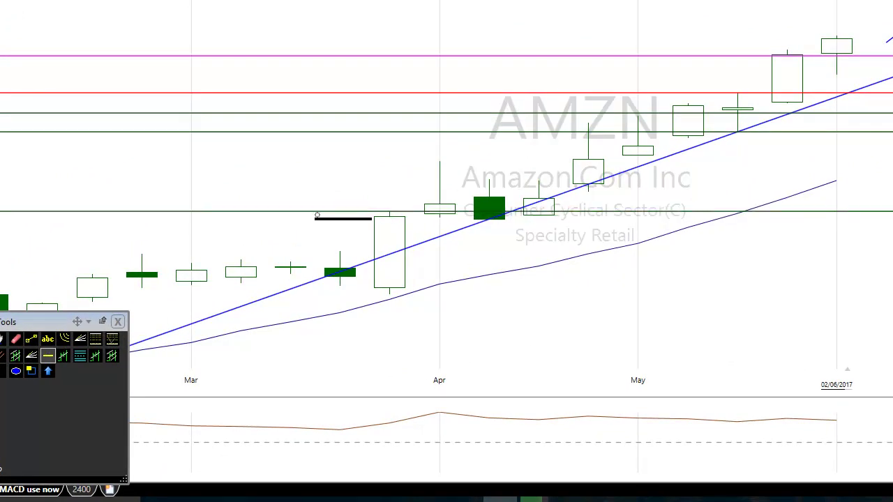
# Move the newly drawn horizontal line onto the high of the tall white candle just before April, at about 890.07.
pyautogui.moveTo(319, 217); pyautogui.dragTo(321, 210)
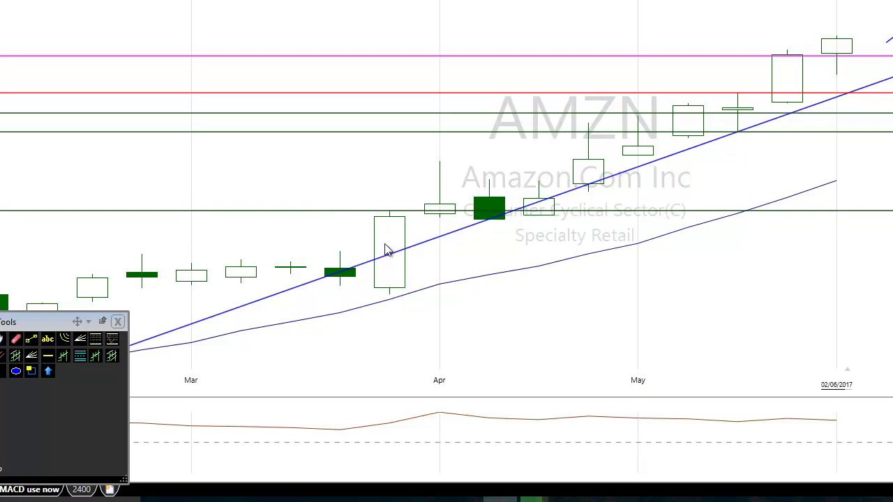
pyautogui.scroll(-4, 260, 302)
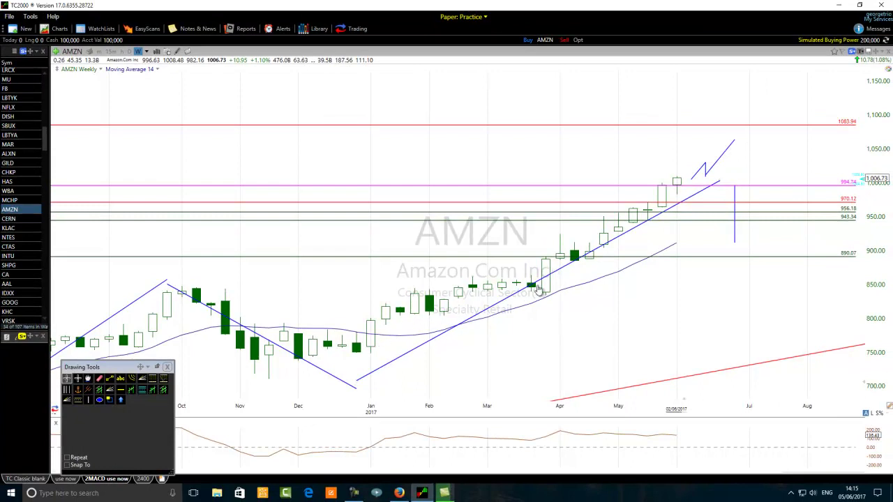
pyautogui.scroll(2, 537, 296)
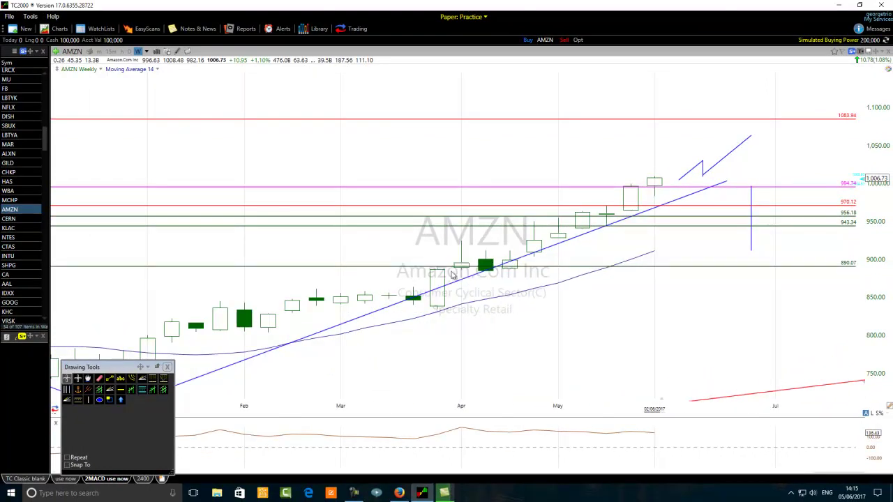
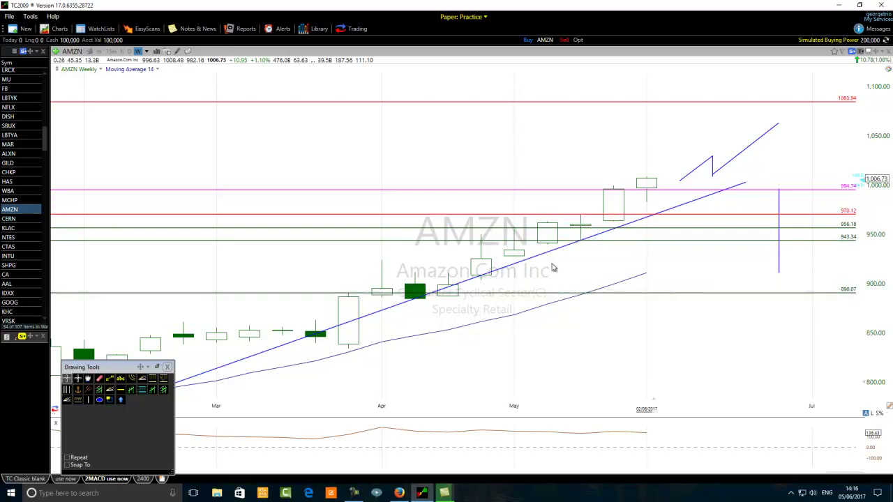
pyautogui.scroll(2, 568, 262)
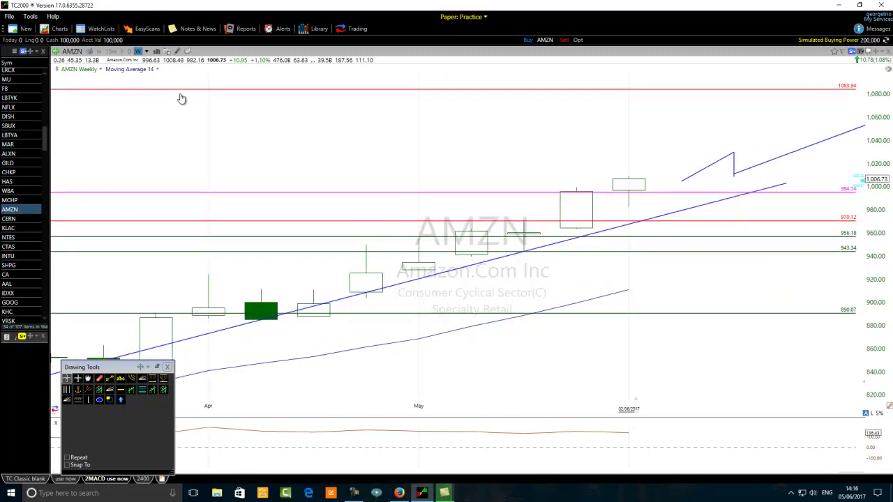
# Switch the chart to the 2 Hour timeframe and examine the price action around the 970.12 line.
pyautogui.click(144, 51)
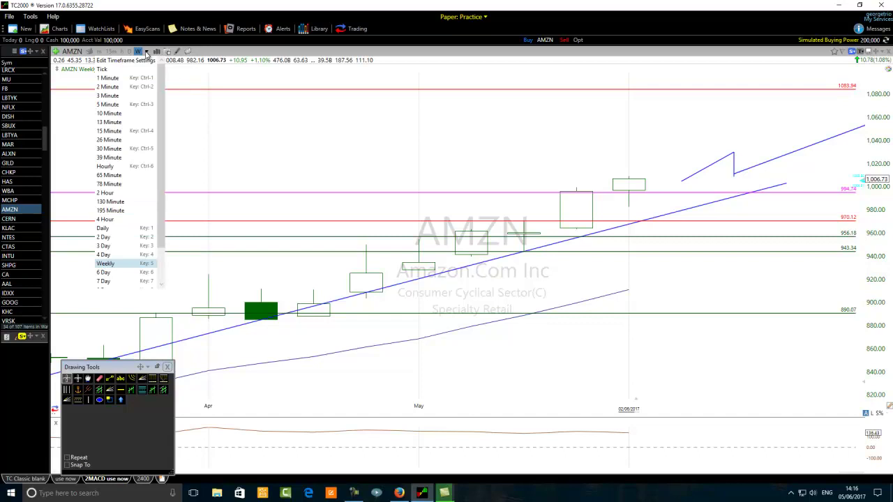
pyautogui.click(106, 193)
pyautogui.scroll(-10, 216, 202)
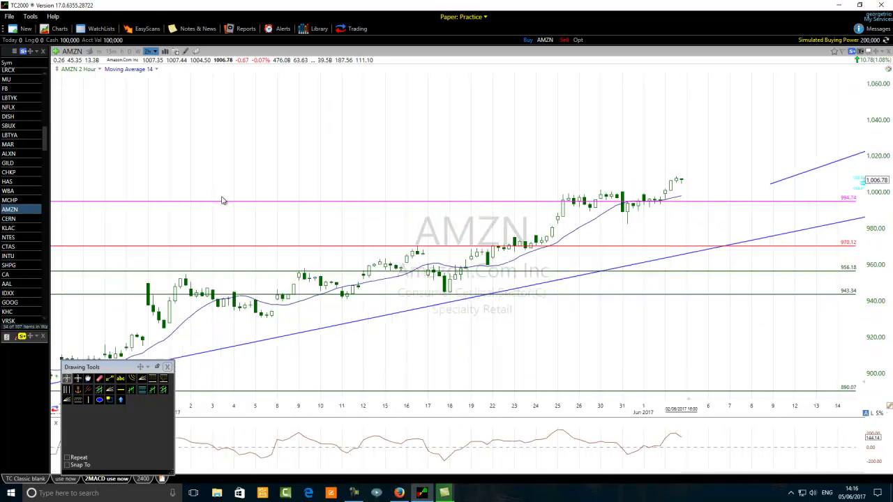
pyautogui.scroll(3, 467, 256)
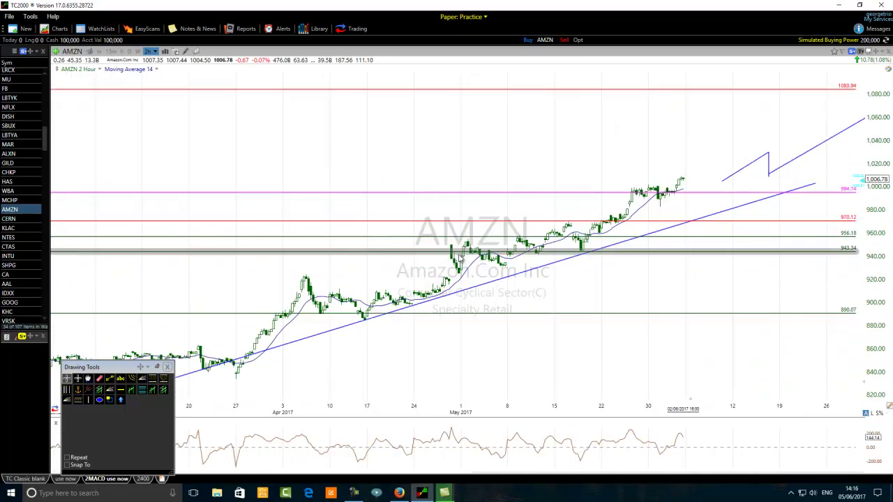
pyautogui.scroll(3, 538, 275)
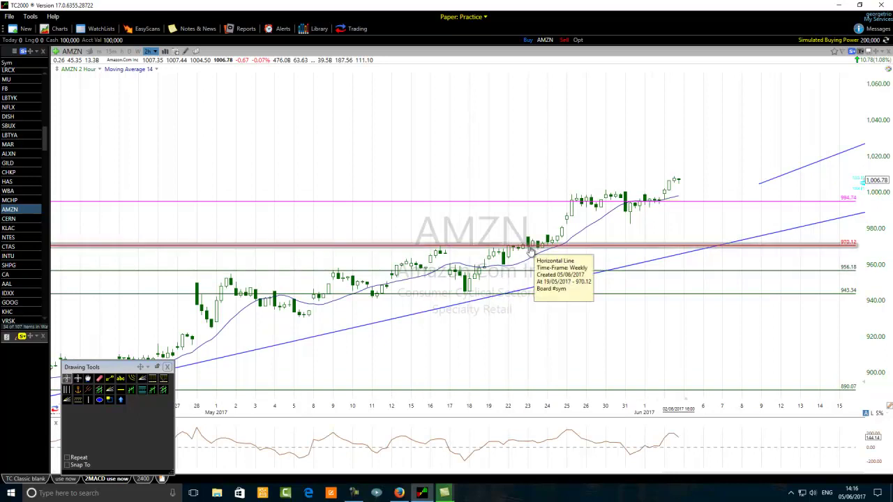
# Return the chart to the Weekly timeframe and inspect the price data of the mid-May doji.
pyautogui.click(151, 52)
pyautogui.click(105, 263)
pyautogui.scroll(3, 445, 278)
pyautogui.scroll(3, 445, 278)
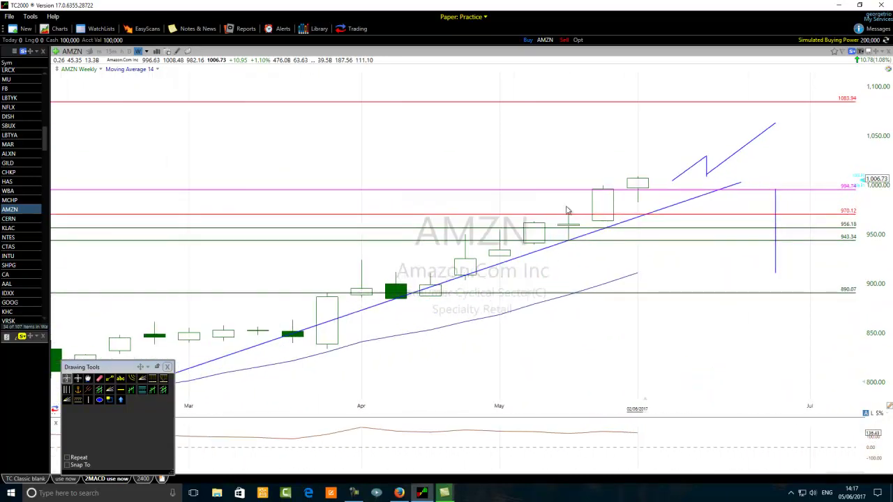
pyautogui.moveTo(565, 207); pyautogui.dragTo(569, 210)
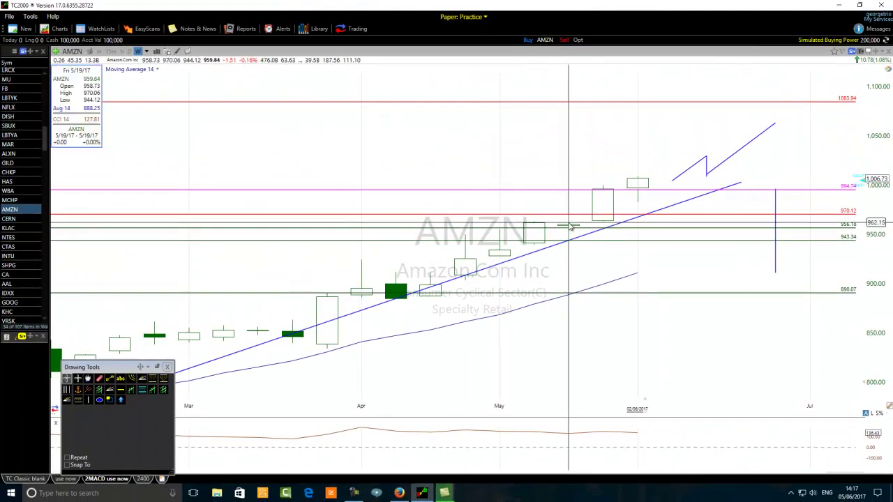
# Switch the chart to the Daily timeframe and examine the May candles around the 970.12 line.
pyautogui.click(129, 52)
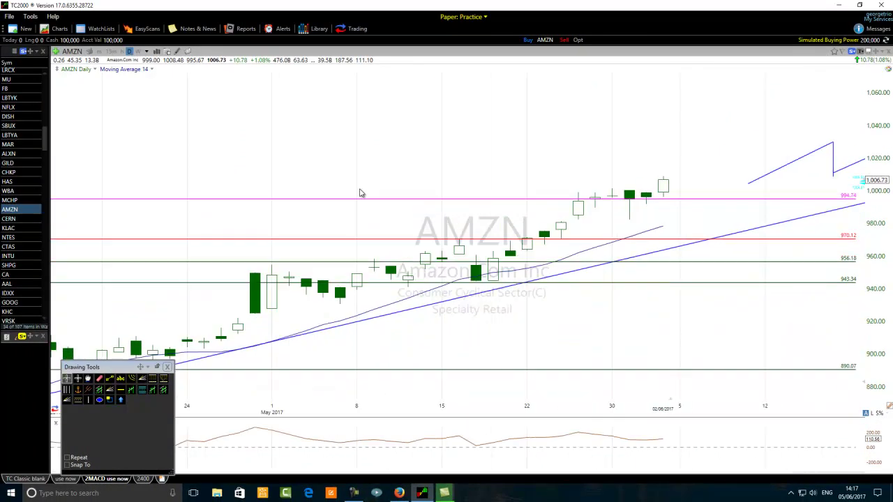
pyautogui.scroll(1, 447, 323)
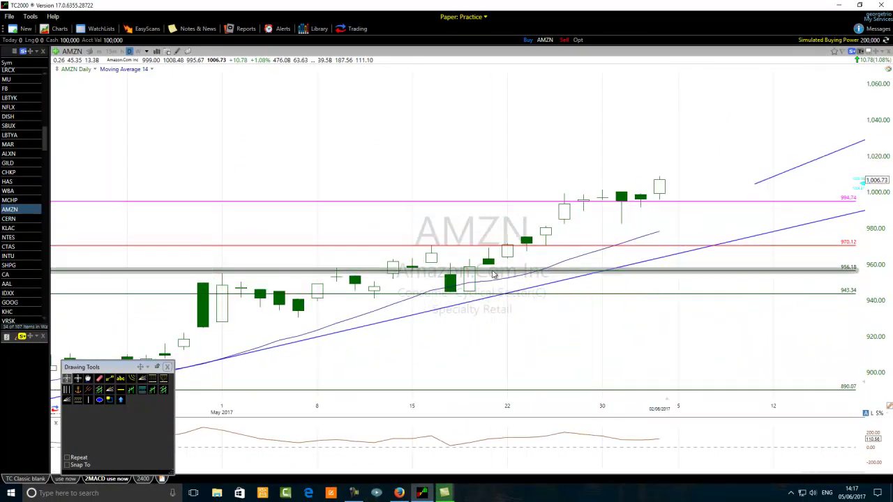
pyautogui.scroll(1, 509, 261)
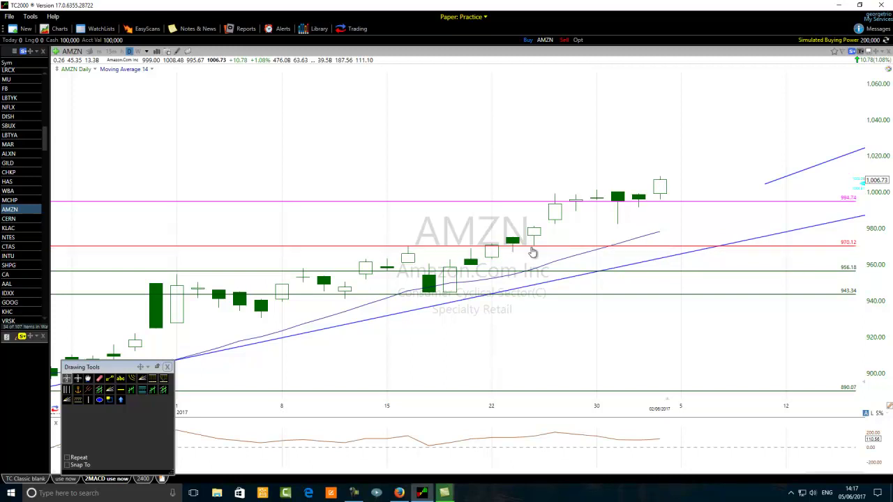
# Switch the chart to the 2 Hour timeframe and examine the breakout above the 970.12 line in late May.
pyautogui.click(146, 52)
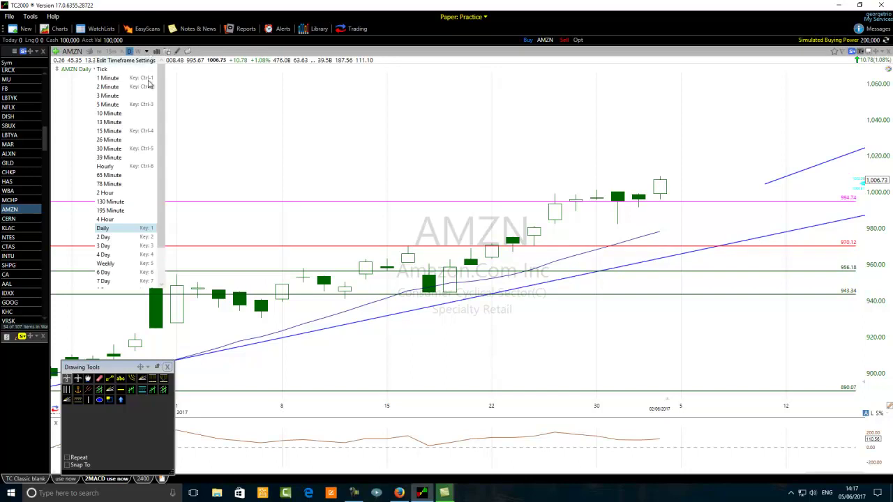
pyautogui.click(106, 192)
pyautogui.scroll(-10, 366, 224)
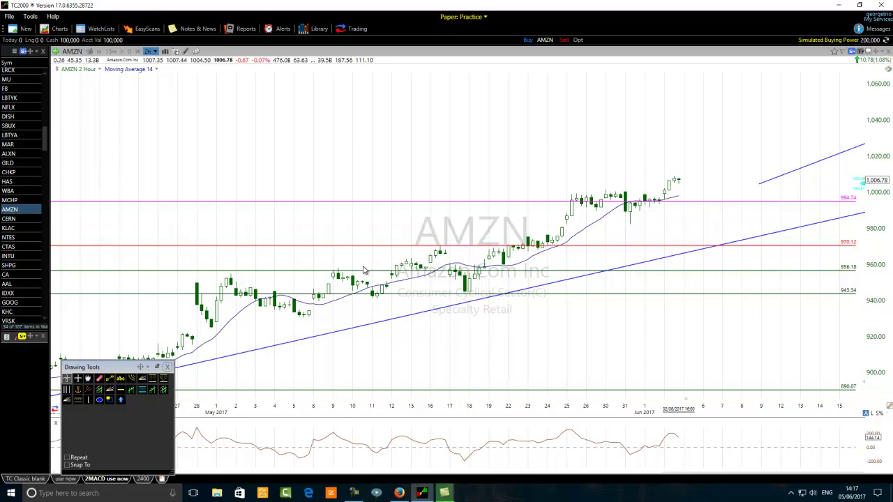
pyautogui.scroll(3, 362, 270)
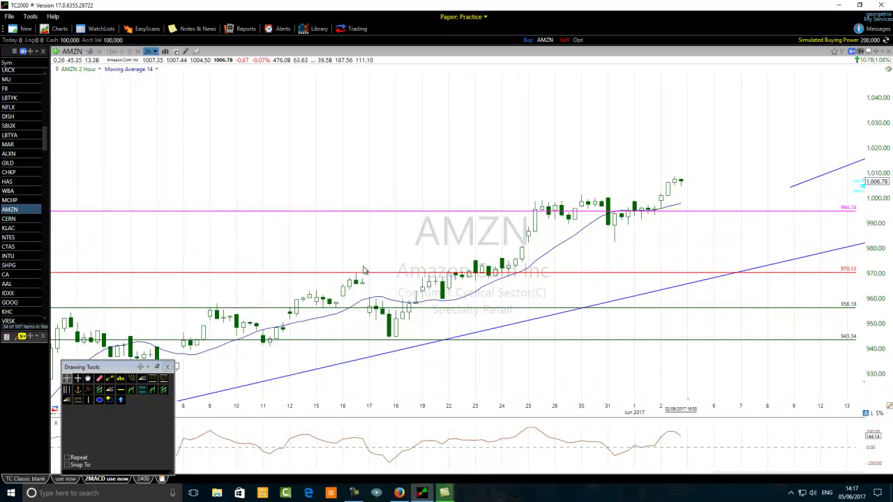
pyautogui.scroll(1, 362, 270)
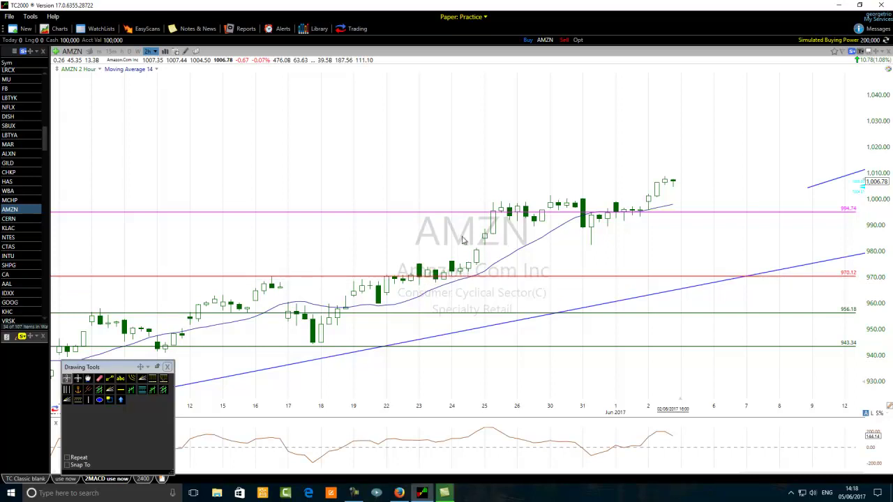
# Return to the Weekly timeframe and move the 956.18 horizontal line to the latest candle's high, at about 1008.36.
pyautogui.click(156, 53)
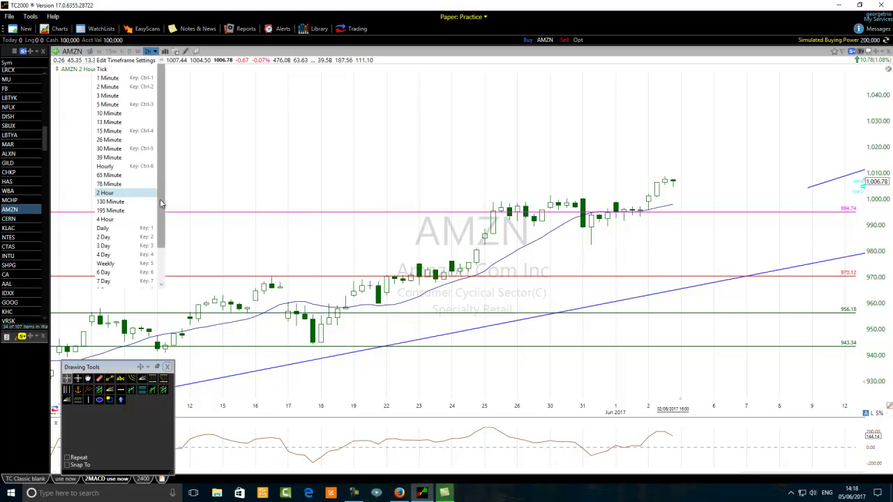
pyautogui.click(104, 263)
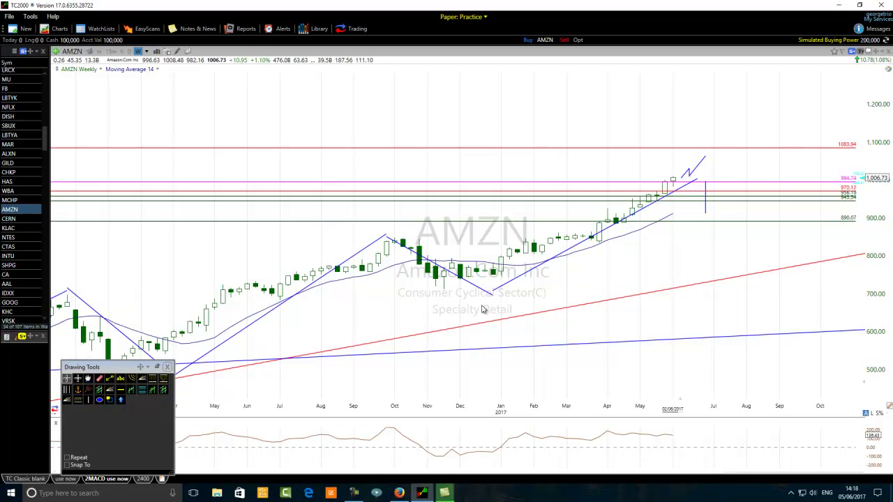
pyautogui.scroll(5, 605, 275)
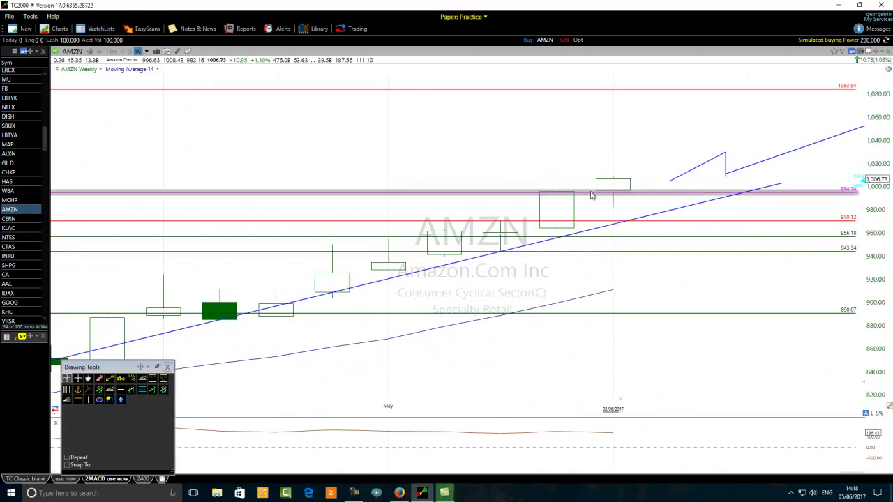
pyautogui.moveTo(534, 237); pyautogui.dragTo(566, 182)
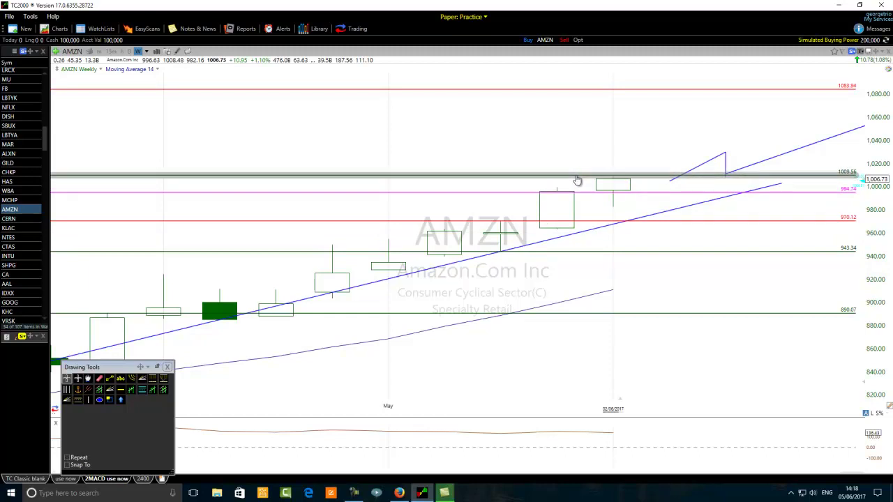
pyautogui.moveTo(581, 181)
pyautogui.mouseDown()
pyautogui.moveTo(584, 172)
pyautogui.moveTo(578, 181)
pyautogui.mouseUp()
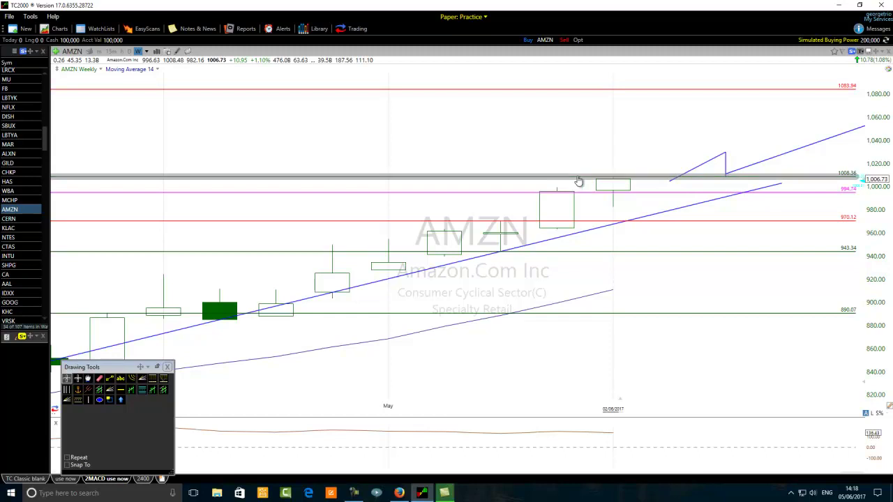
# Change the color of the 1008.36 horizontal line to red.
pyautogui.rightClick(578, 180)
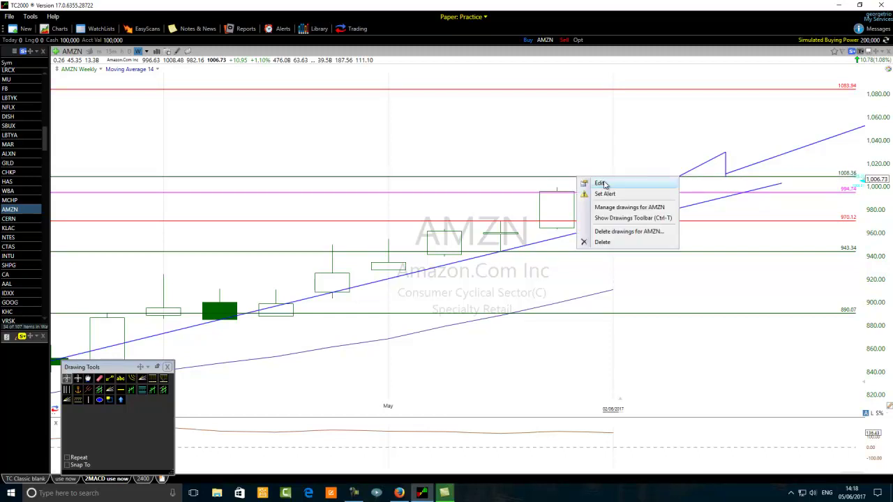
pyautogui.click(604, 184)
pyautogui.click(691, 205)
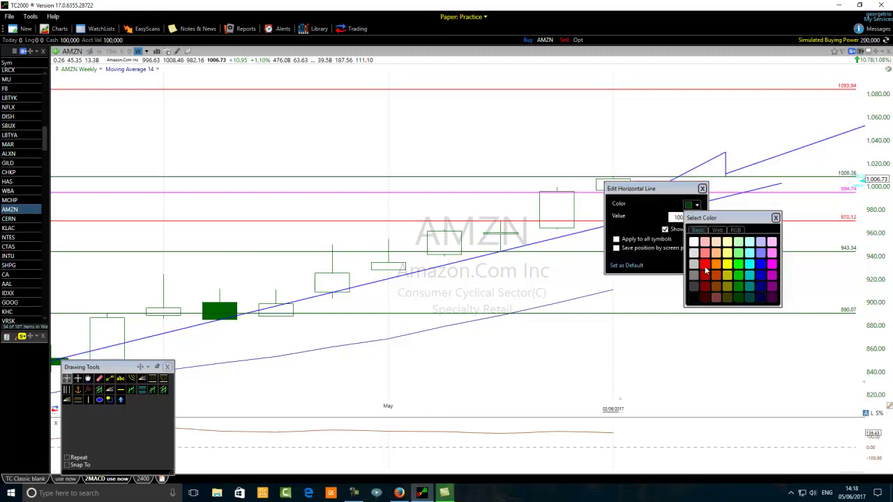
pyautogui.click(705, 268)
pyautogui.click(696, 264)
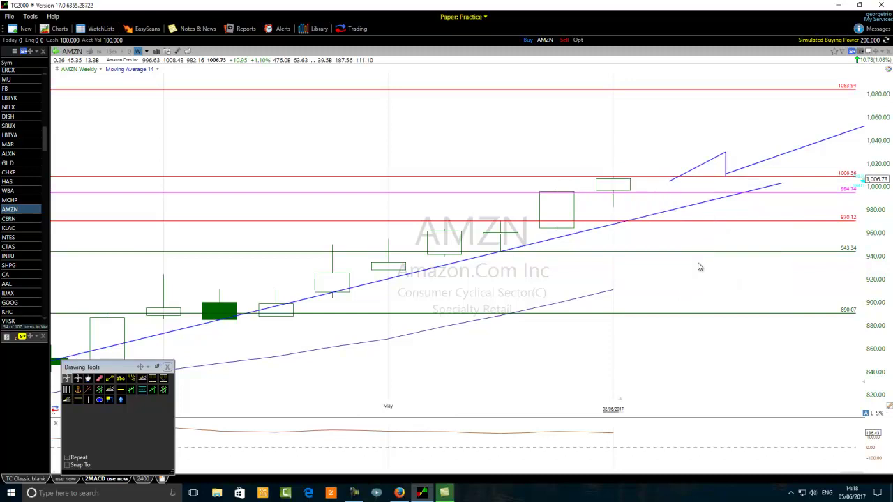
# Delete the red horizontal line at 970.12.
pyautogui.rightClick(666, 222)
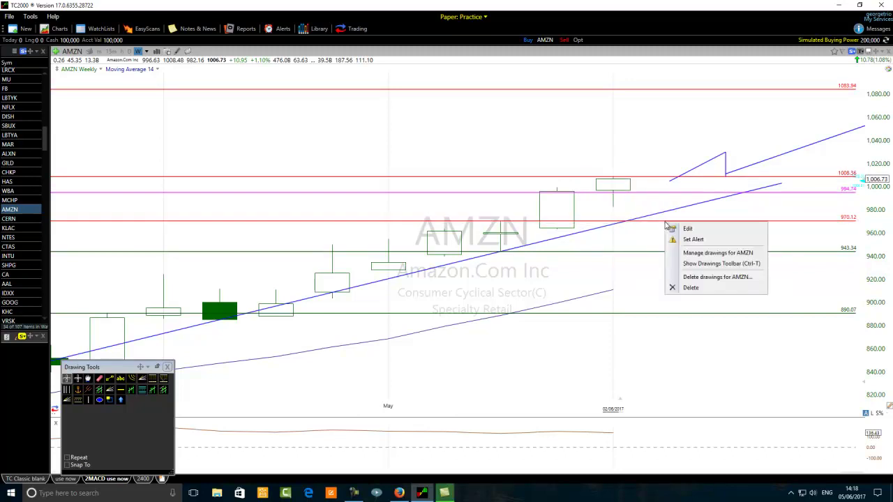
pyautogui.click(698, 287)
pyautogui.scroll(-3, 391, 324)
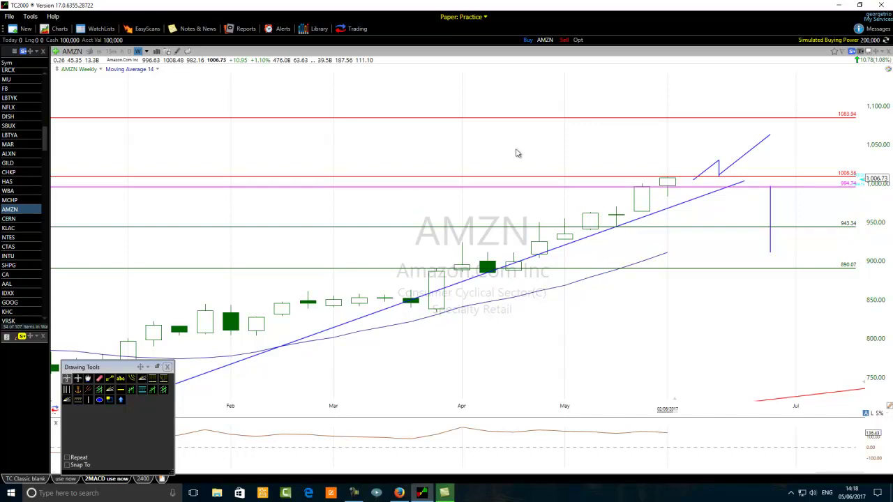
# Change the color of the 1083.94 horizontal line to orange.
pyautogui.scroll(-5, 339, 201)
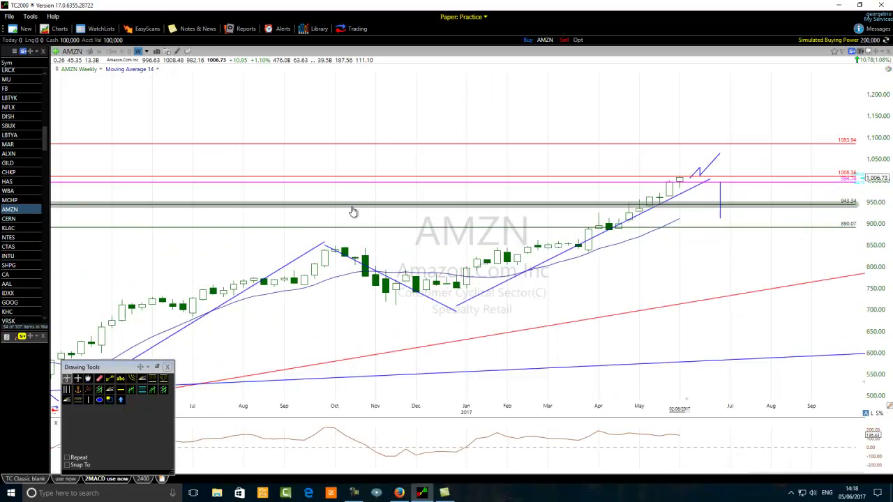
pyautogui.rightClick(670, 145)
pyautogui.click(692, 151)
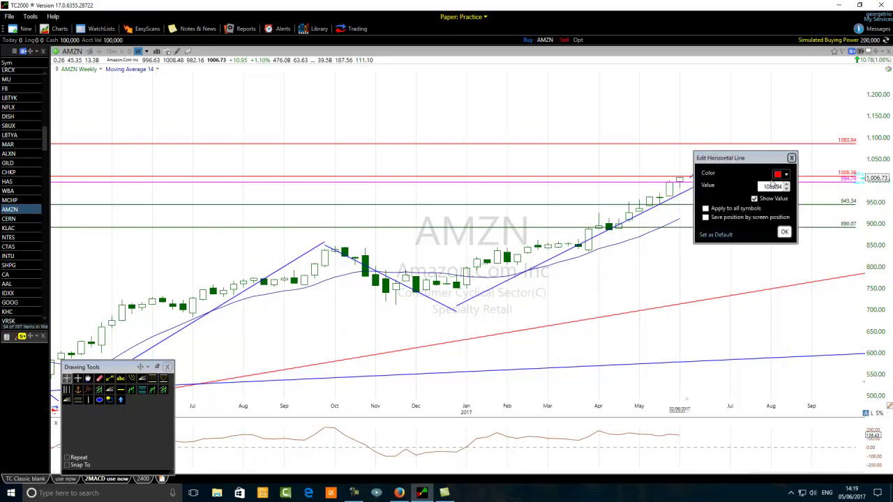
pyautogui.click(782, 175)
pyautogui.click(805, 235)
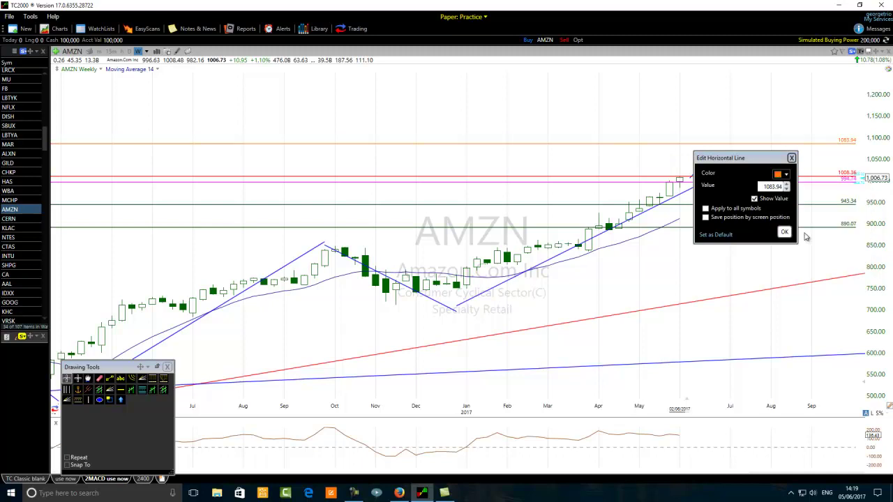
pyautogui.click(783, 232)
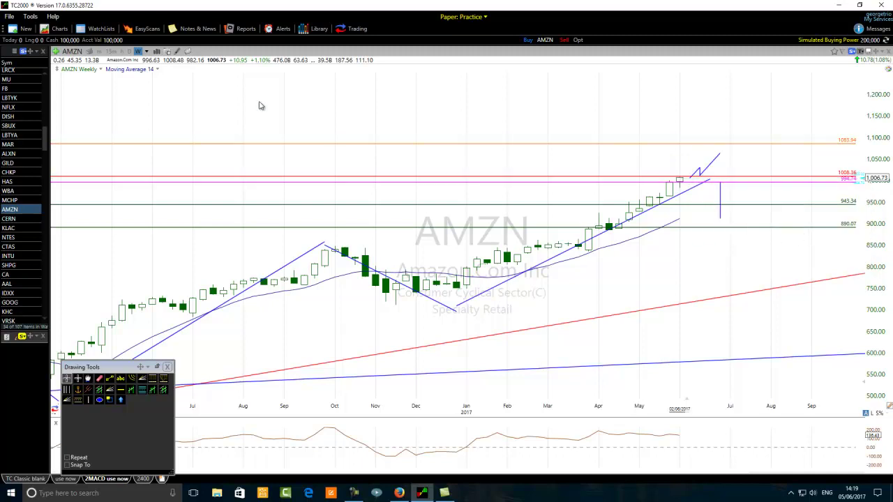
# Show the chart on the 2 Hour timeframe to examine the latest candles against the 1008.36 line.
pyautogui.click(147, 52)
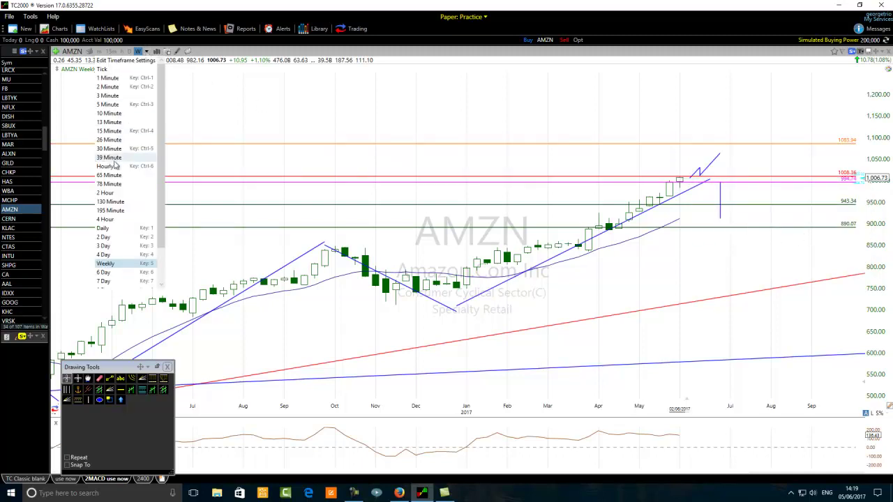
pyautogui.click(106, 192)
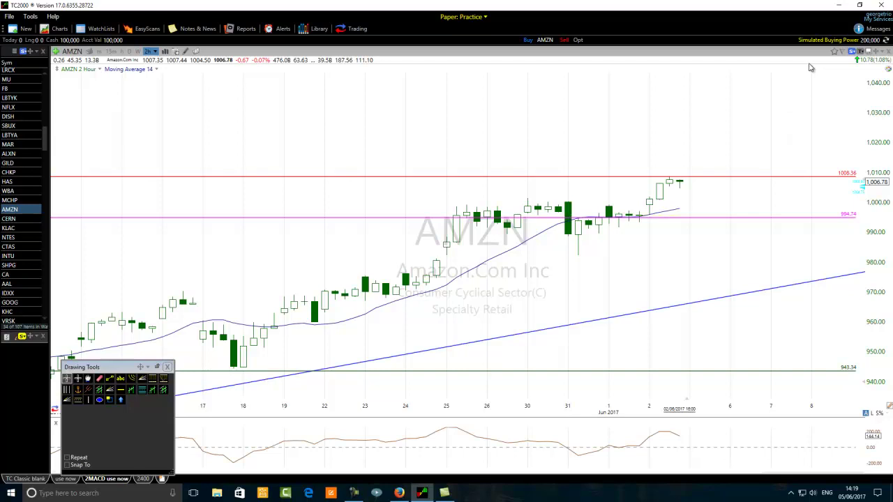
# Switch the chart to the Monthly timeframe and examine the latest candle and the longer trend against the drawn lines.
pyautogui.click(155, 52)
pyautogui.scroll(-2, 108, 271)
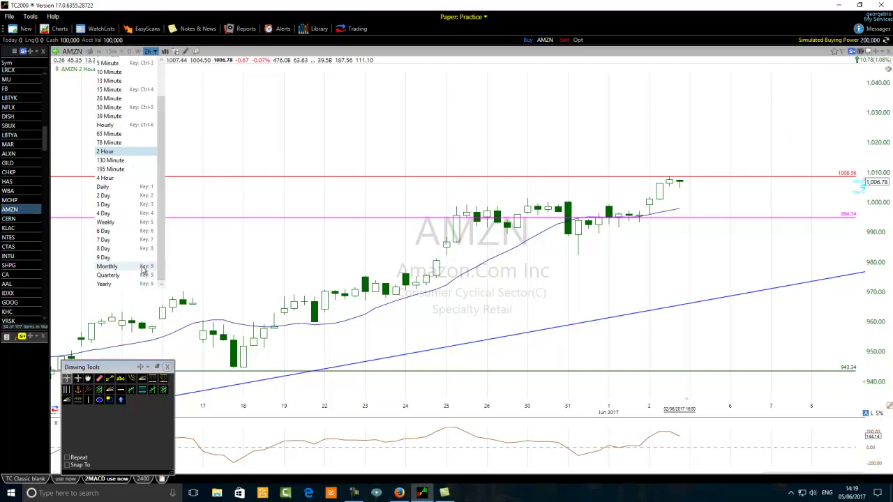
pyautogui.click(107, 267)
pyautogui.scroll(2, 550, 290)
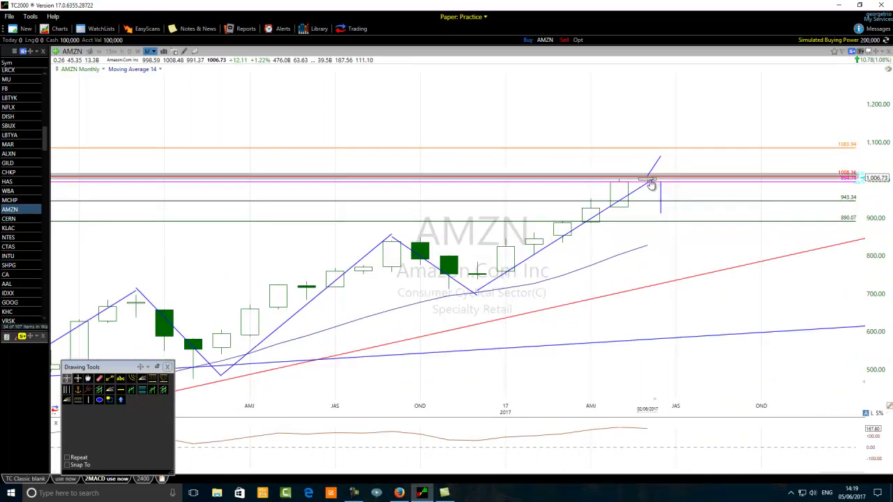
pyautogui.moveTo(649, 185)
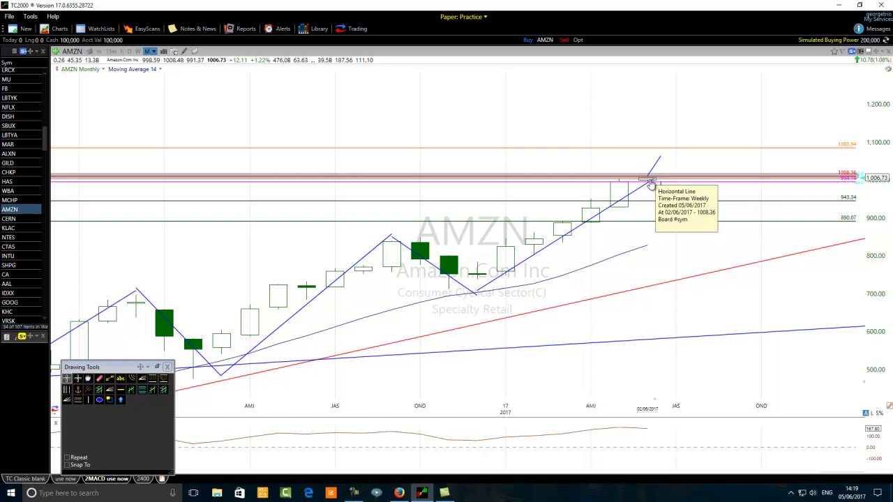
pyautogui.scroll(2, 568, 241)
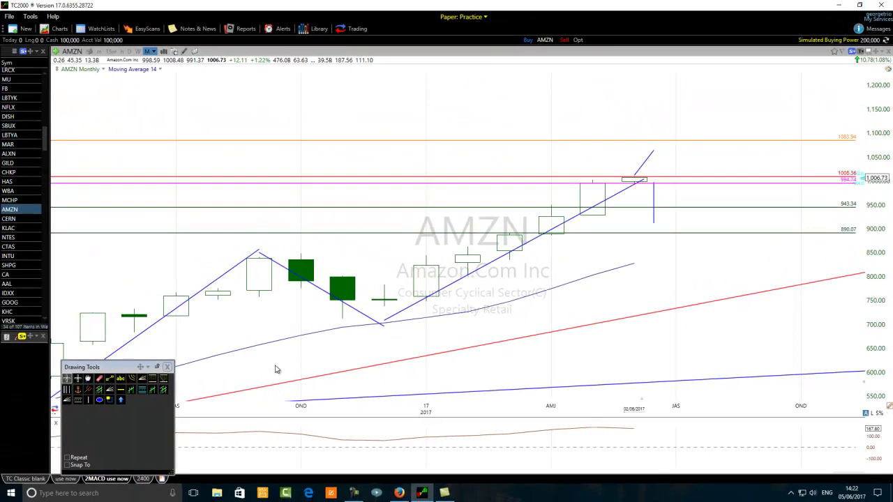
pyautogui.scroll(-3, 207, 357)
pyautogui.scroll(-2, 276, 368)
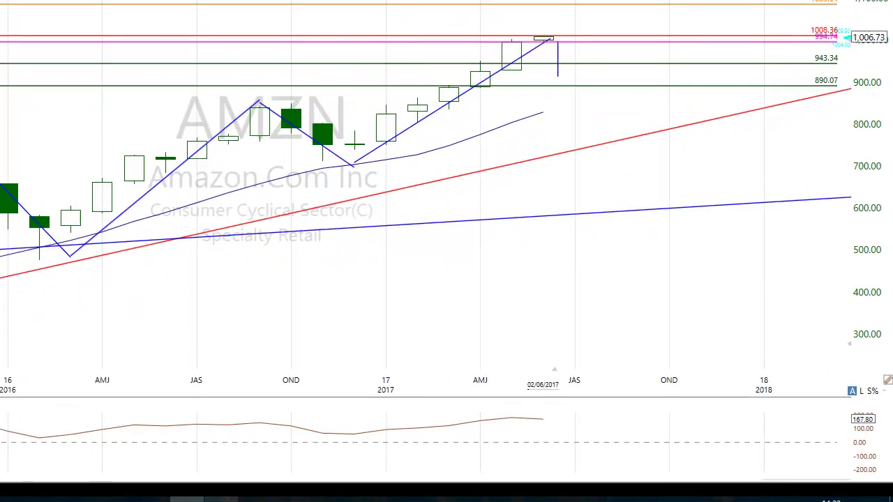
pyautogui.click(85, 499)
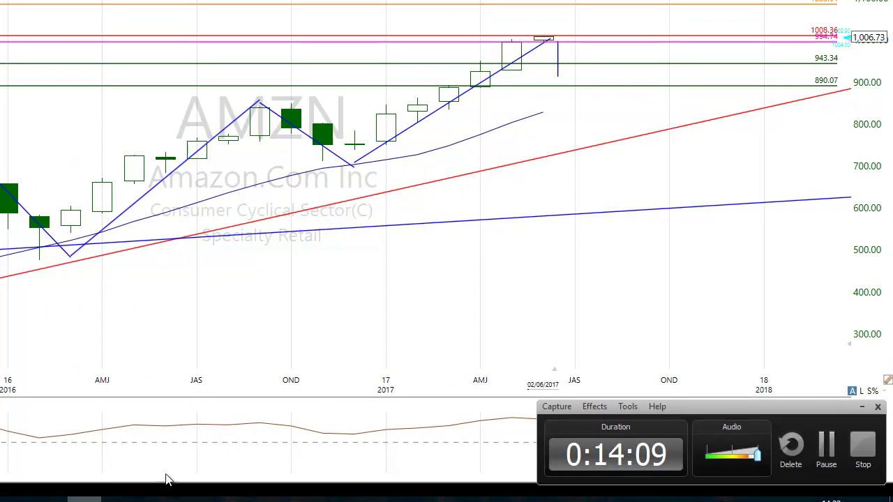